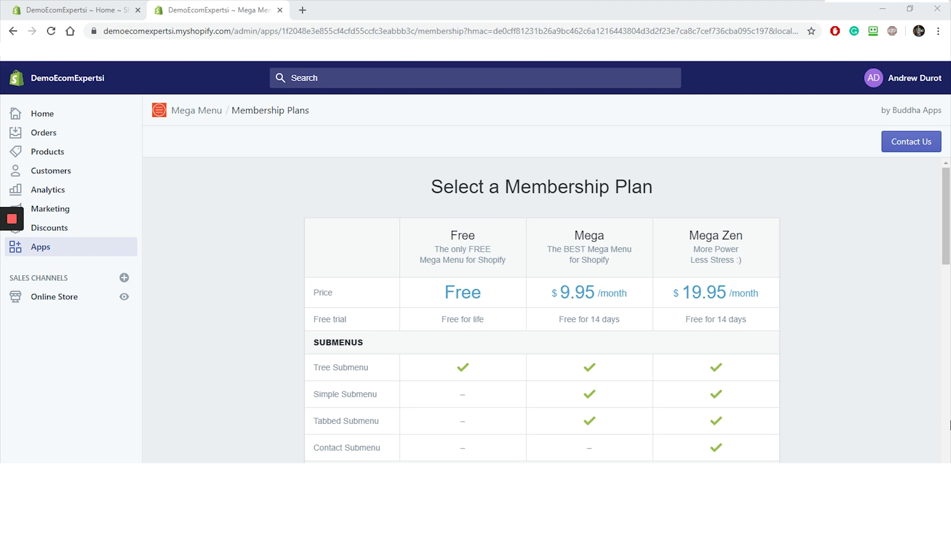
Try the Free plan, dismiss the terms warning, then uninstall the Mega Menu app
{"action": "scroll", "coordinate": [938, 299], "scroll_direction": "down", "scroll_amount": 7}
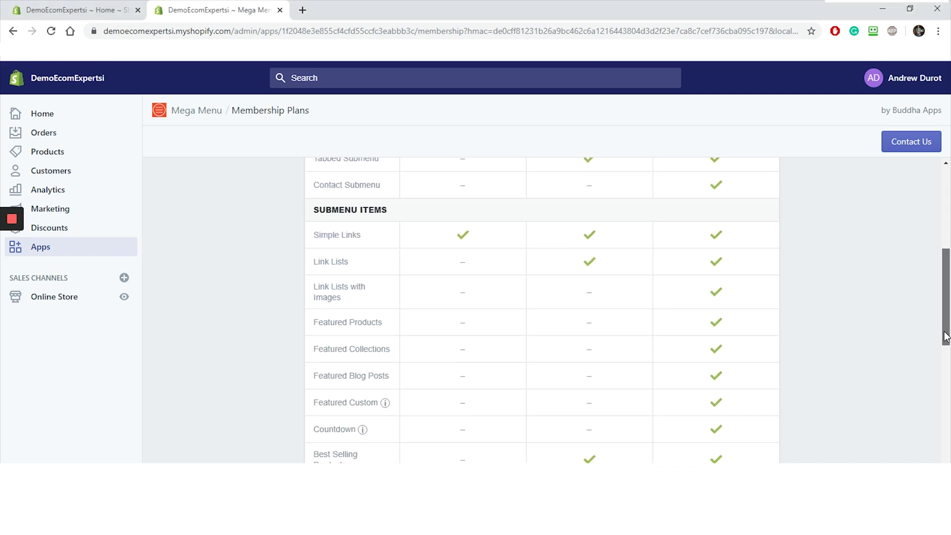
{"action": "left_click_drag", "start_coordinate": [938, 366], "coordinate": [949, 399]}
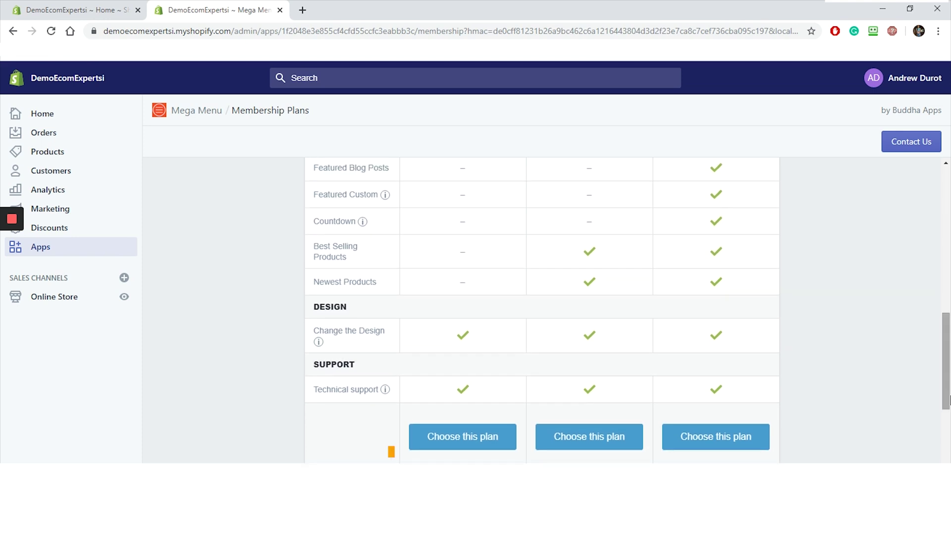
{"action": "left_click", "coordinate": [464, 437]}
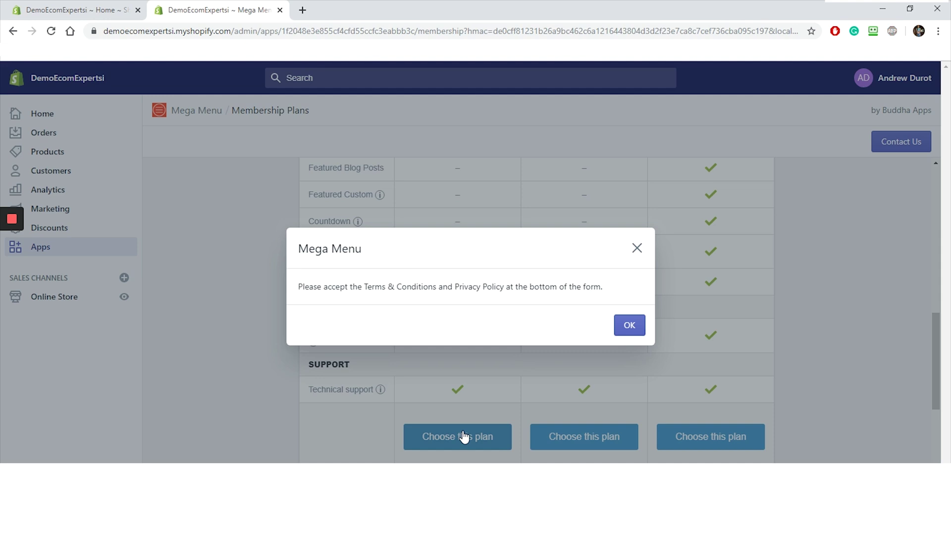
{"action": "left_click", "coordinate": [633, 327]}
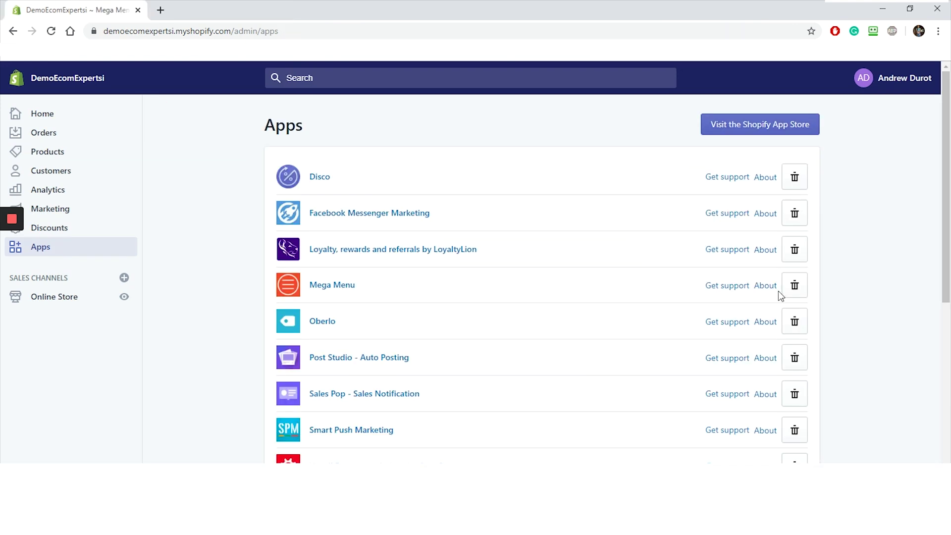
{"action": "left_click", "coordinate": [790, 285]}
{"action": "left_click", "coordinate": [637, 388]}
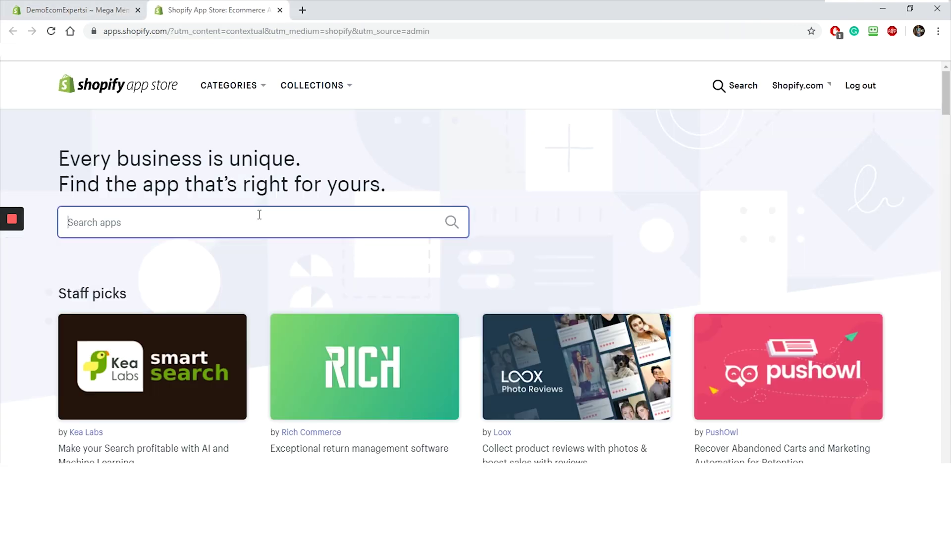
Search the App Store for 'mega menu' and install Buddha Mega Menu
{"action": "type", "text": "mega menu"}
{"action": "key", "text": "Return"}
{"action": "left_click", "coordinate": [334, 297]}
{"action": "left_click", "coordinate": [200, 278]}
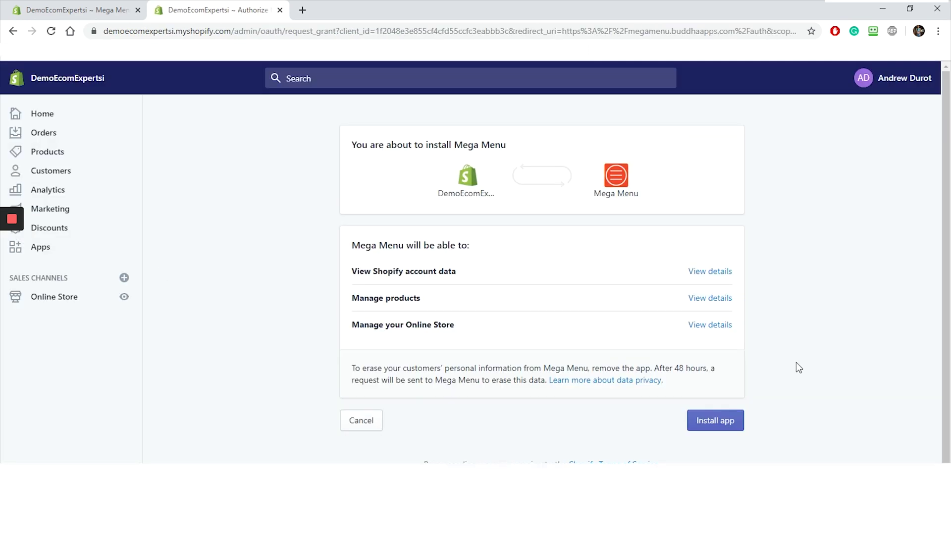
{"action": "left_click", "coordinate": [701, 419]}
Choose the Free plan, dismiss the terms warning, and reload the Membership Plans page
{"action": "left_click_drag", "start_coordinate": [946, 255], "coordinate": [949, 386]}
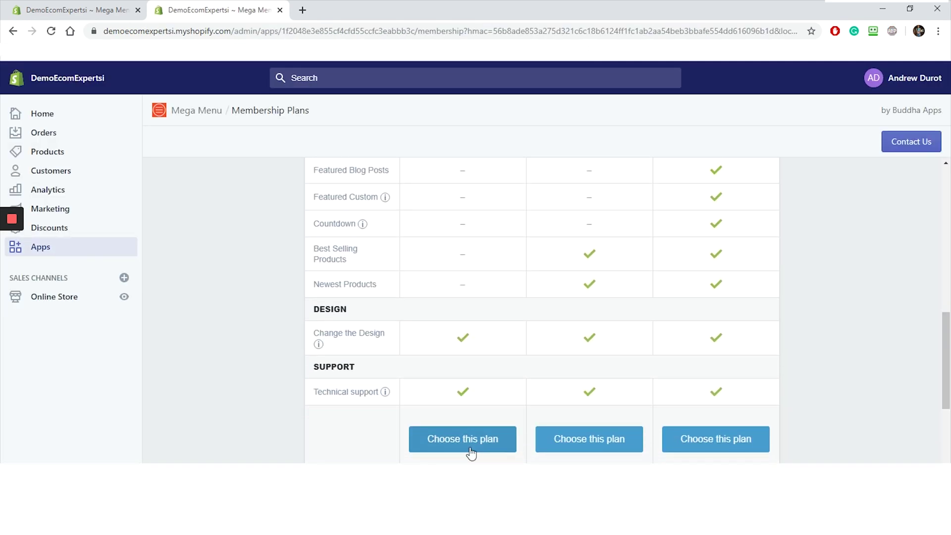
{"action": "left_click", "coordinate": [471, 452]}
{"action": "left_click", "coordinate": [635, 333]}
{"action": "left_click", "coordinate": [51, 31]}
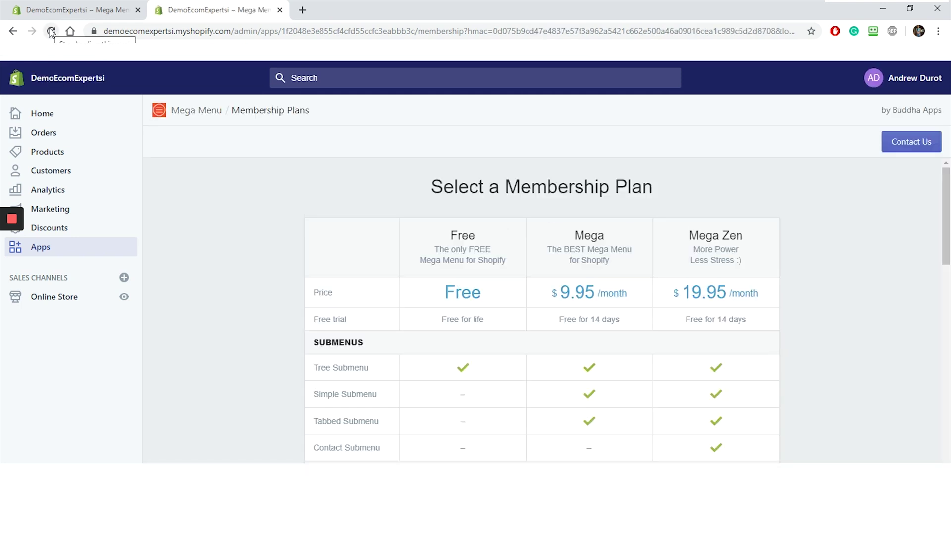
Accept the Terms & Conditions, choose the Free plan, and begin adding a main menu item
{"action": "scroll", "coordinate": [940, 298], "scroll_direction": "down", "scroll_amount": 15}
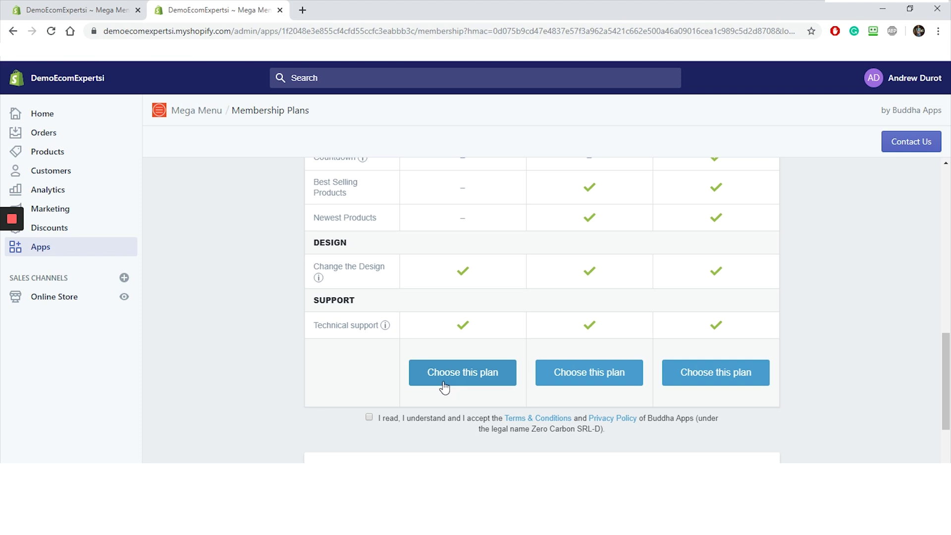
{"action": "left_click", "coordinate": [370, 417]}
{"action": "scroll", "coordinate": [803, 335], "scroll_direction": "down", "scroll_amount": 2}
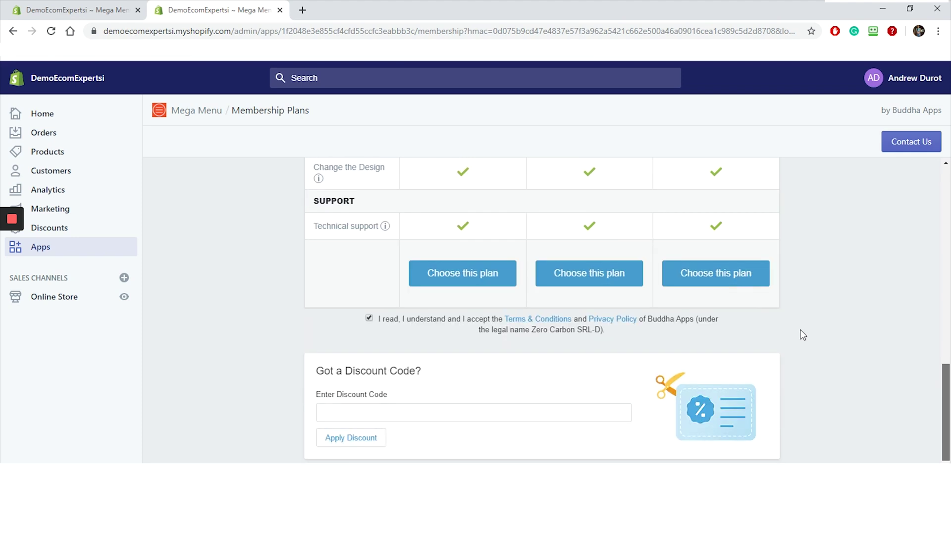
{"action": "left_click", "coordinate": [481, 277]}
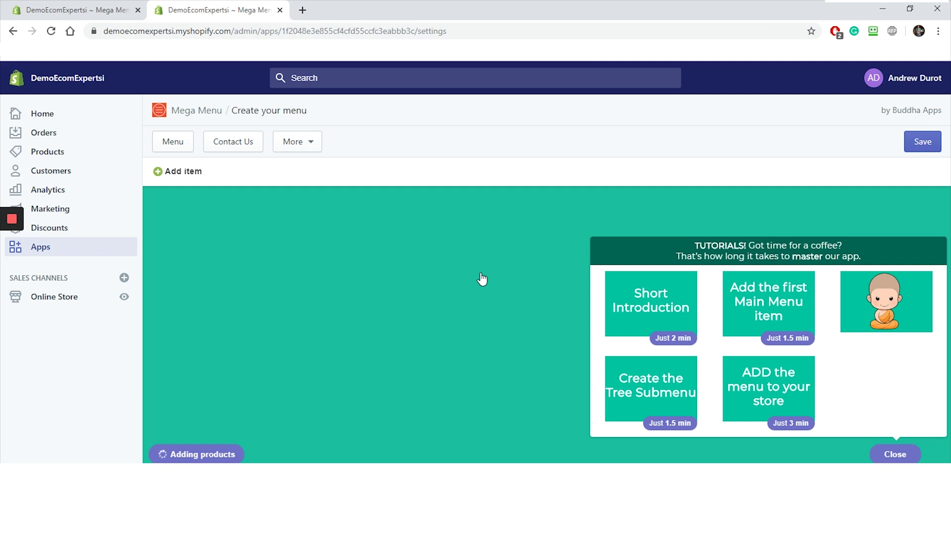
{"action": "left_click", "coordinate": [187, 178]}
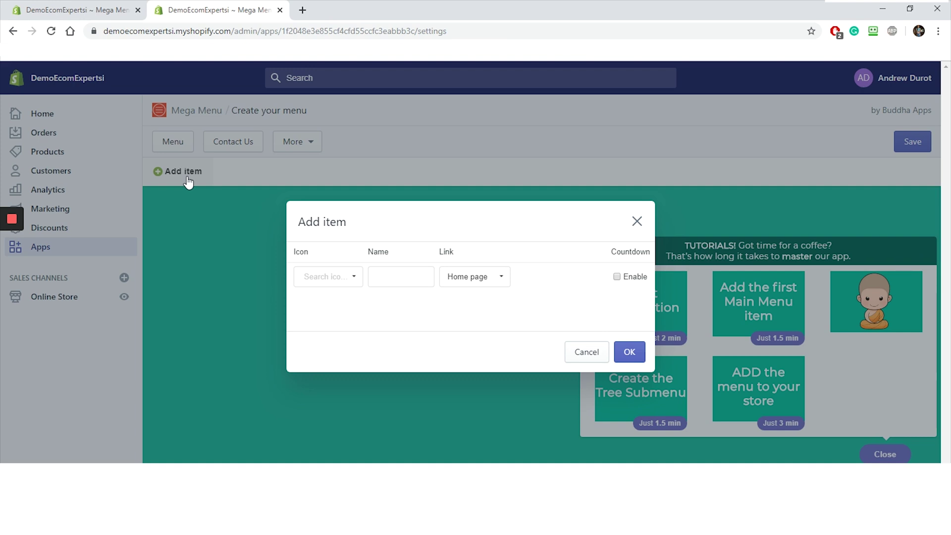
Give the new menu item the Smile O icon
{"action": "left_click", "coordinate": [351, 276]}
{"action": "scroll", "coordinate": [326, 246], "scroll_direction": "down", "scroll_amount": 10}
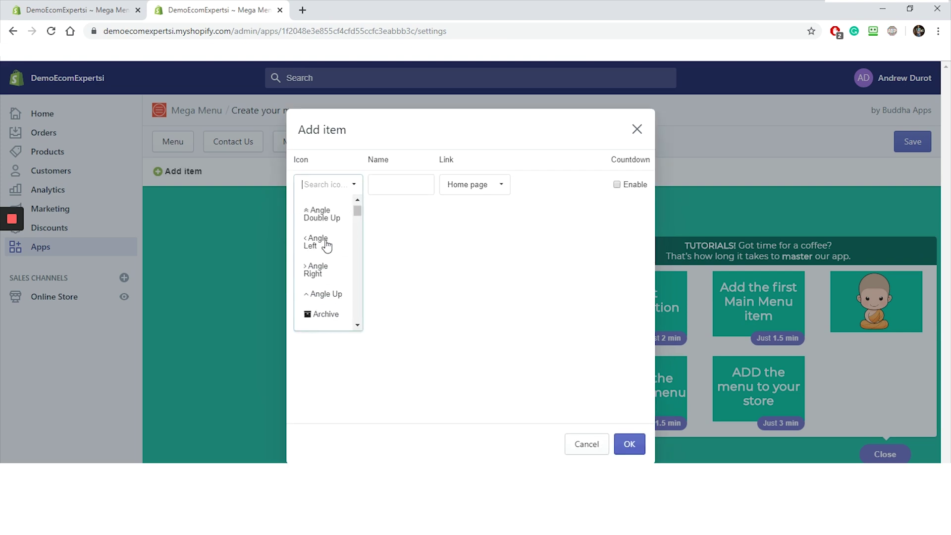
{"action": "scroll", "coordinate": [323, 245], "scroll_direction": "down", "scroll_amount": 15}
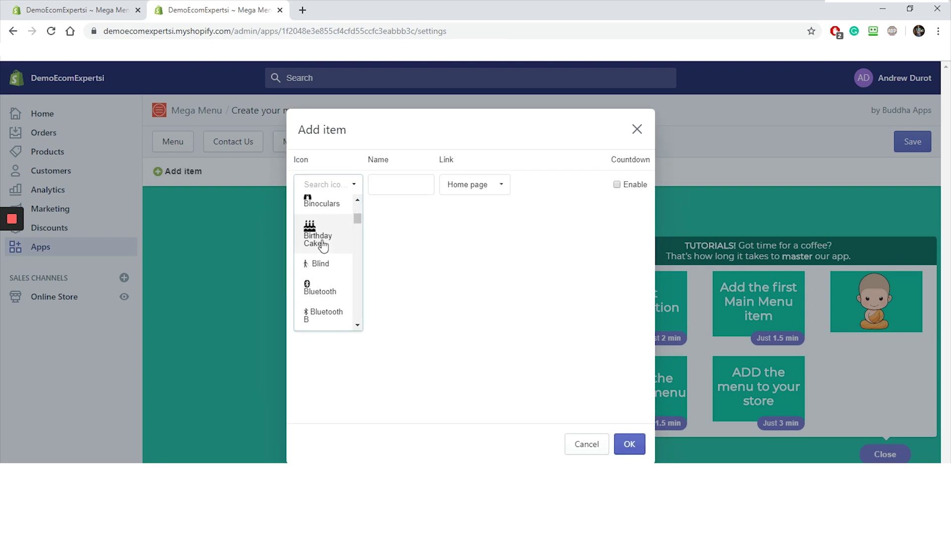
{"action": "type", "text": "Smi"}
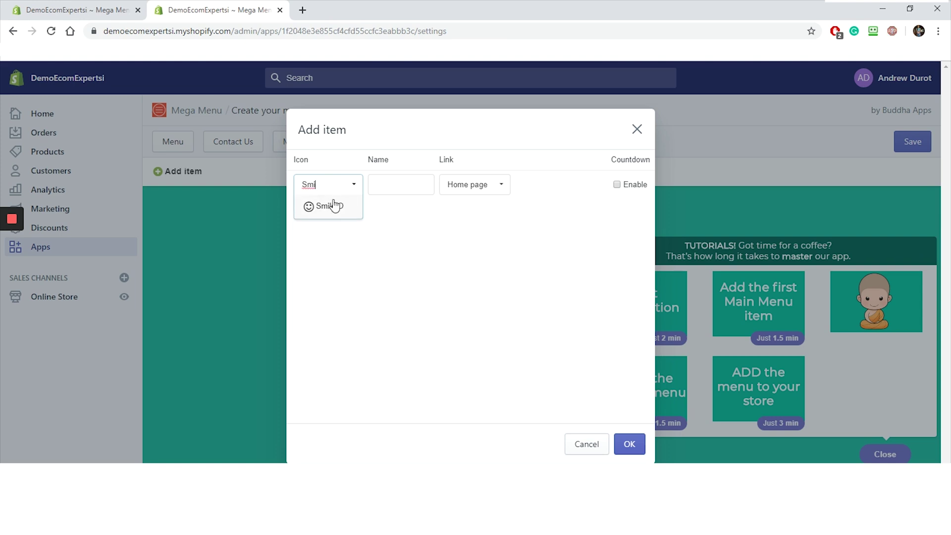
{"action": "left_click", "coordinate": [332, 205]}
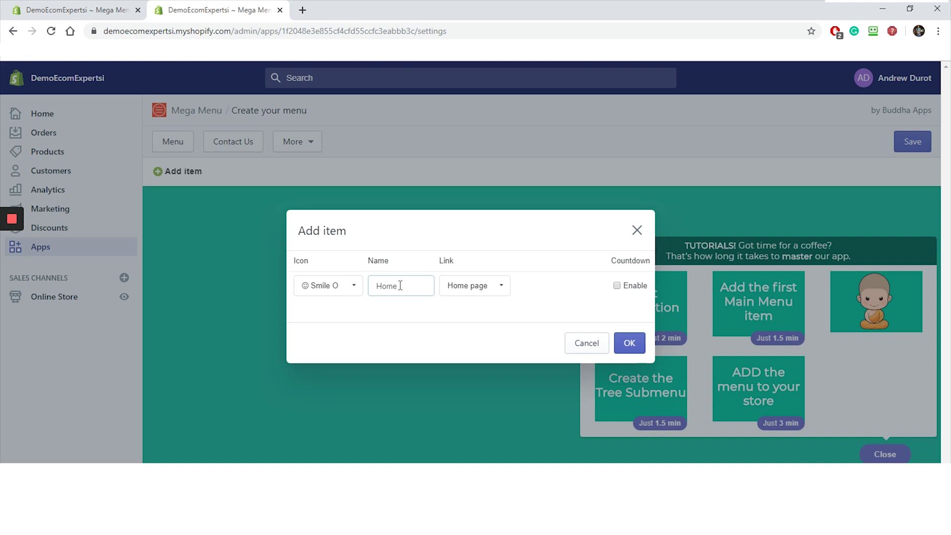
Keep the Home page link, enable the countdown timer, and add the Home item
{"action": "left_click", "coordinate": [491, 286]}
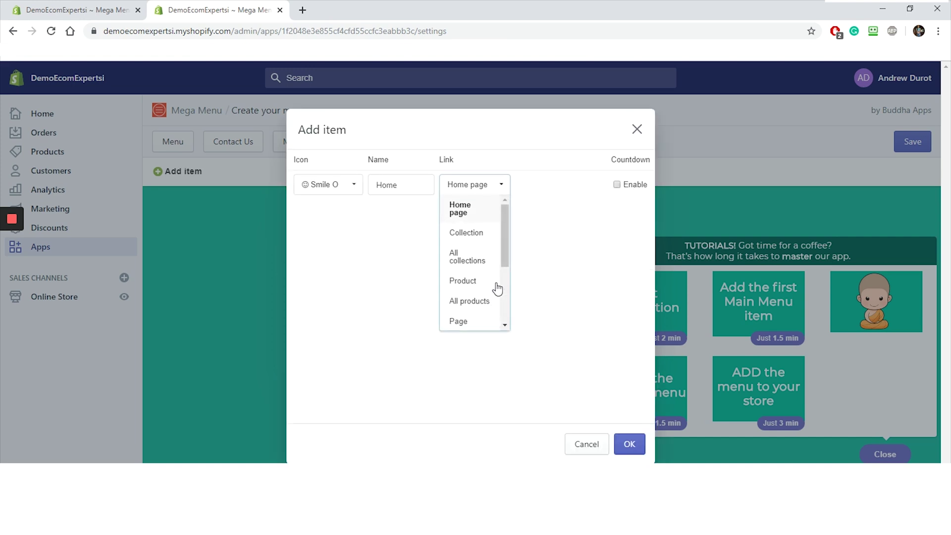
{"action": "left_click_drag", "start_coordinate": [508, 239], "coordinate": [503, 299]}
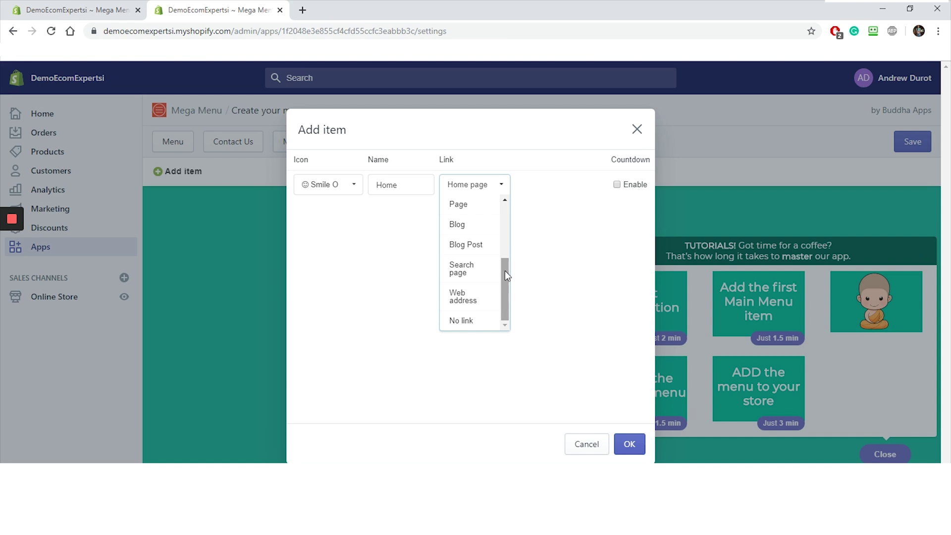
{"action": "left_click_drag", "start_coordinate": [506, 272], "coordinate": [462, 212]}
{"action": "left_click", "coordinate": [617, 286]}
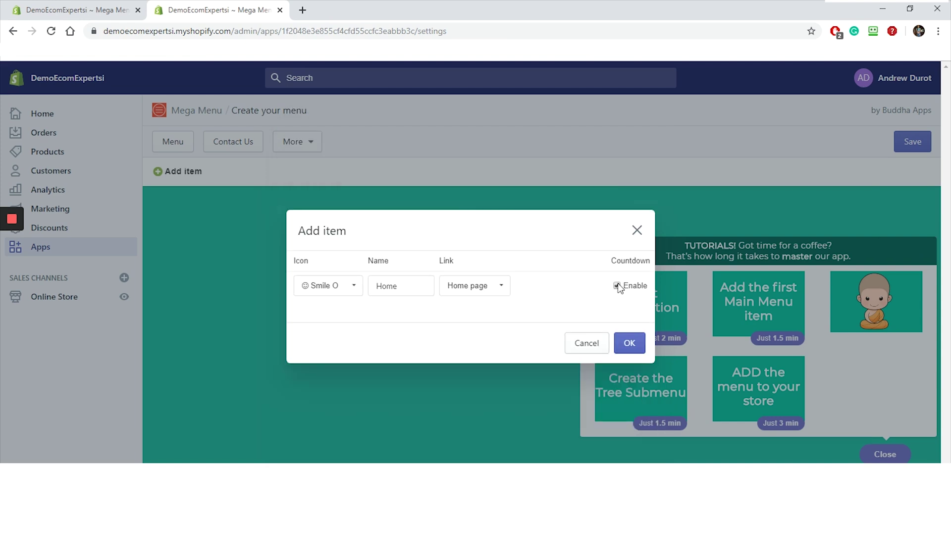
{"action": "left_click", "coordinate": [629, 343]}
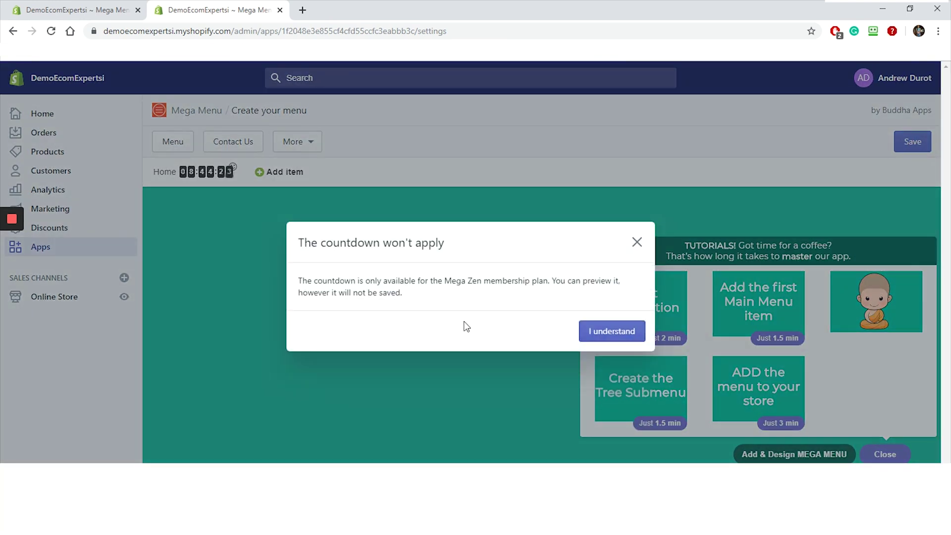
{"action": "left_click", "coordinate": [628, 337]}
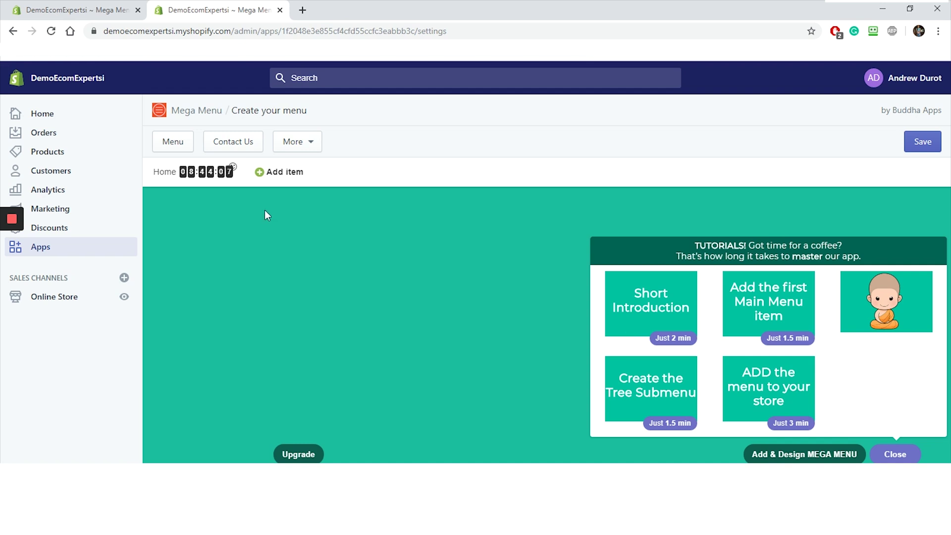
Give the Home item a Tree submenu and start adding a submenu item
{"action": "mouse_move", "coordinate": [244, 174]}
{"action": "left_click", "coordinate": [251, 179]}
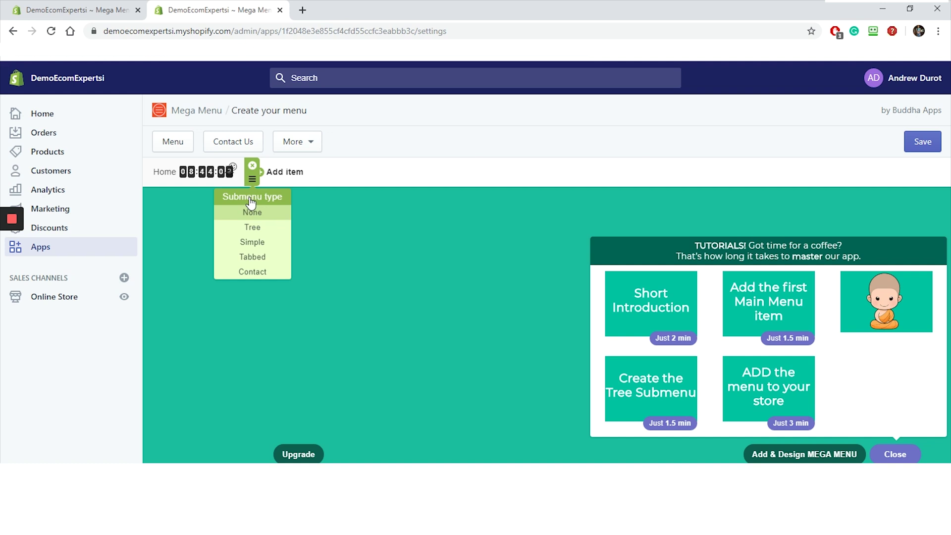
{"action": "left_click", "coordinate": [259, 231]}
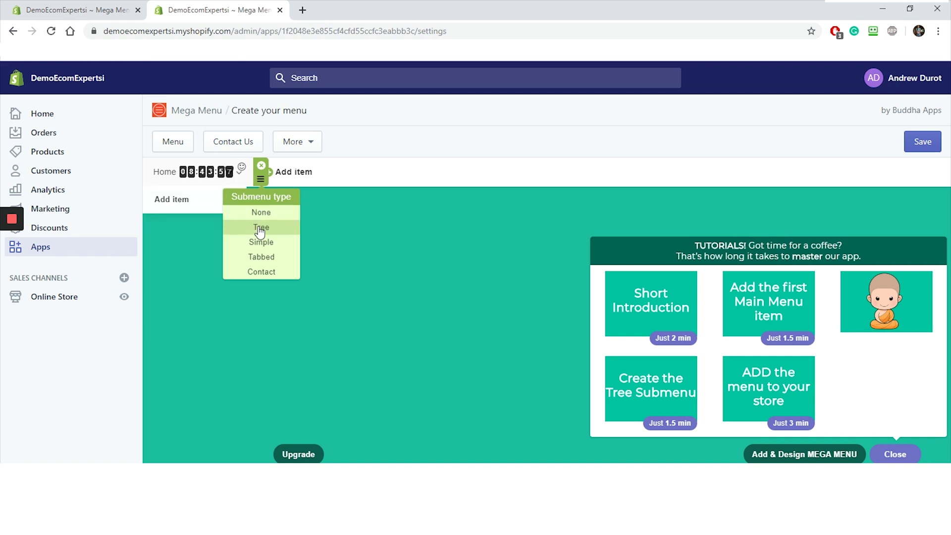
{"action": "left_click", "coordinate": [172, 199]}
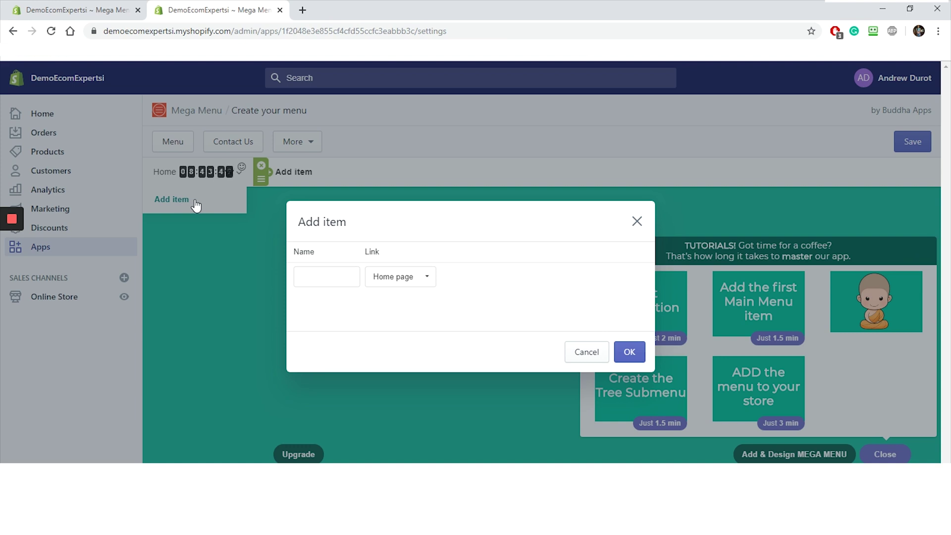
Move Collection three places down so it sits below All Products
{"action": "left_click", "coordinate": [323, 279]}
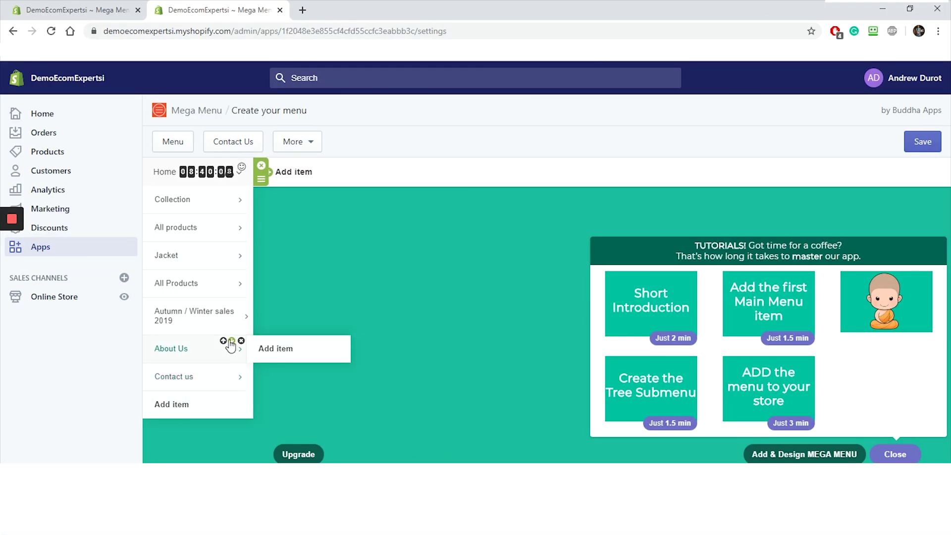
{"action": "mouse_move", "coordinate": [195, 267]}
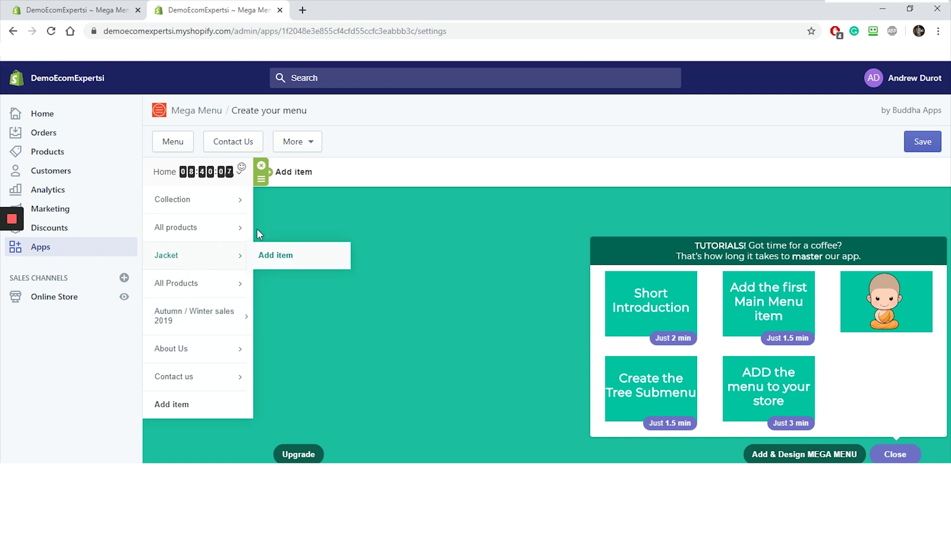
{"action": "mouse_move", "coordinate": [229, 212]}
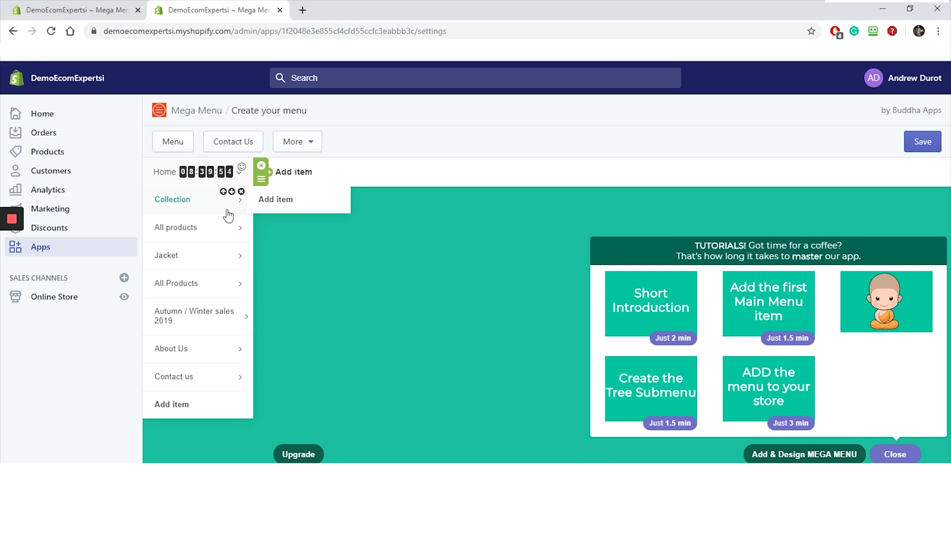
{"action": "left_click", "coordinate": [232, 191]}
{"action": "left_click", "coordinate": [232, 219]}
{"action": "left_click", "coordinate": [232, 247]}
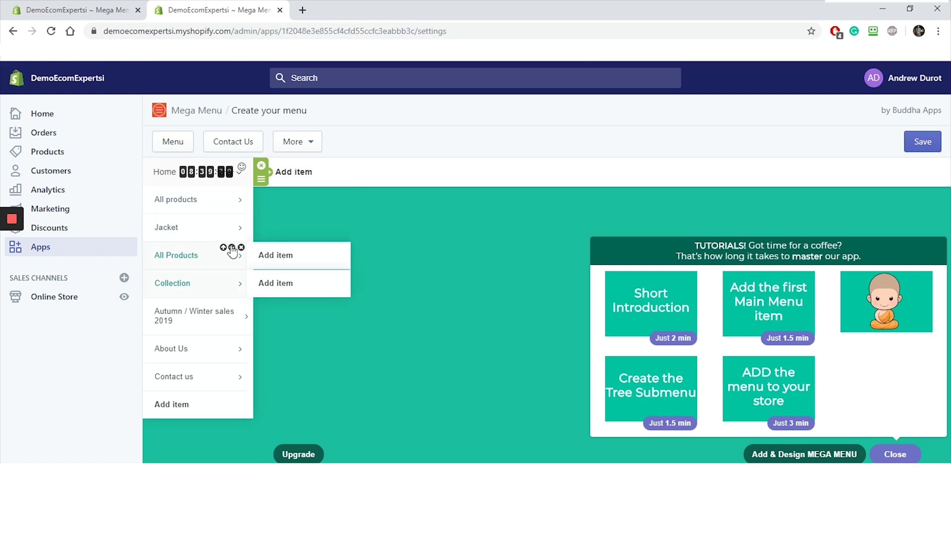
{"action": "mouse_move", "coordinate": [187, 325]}
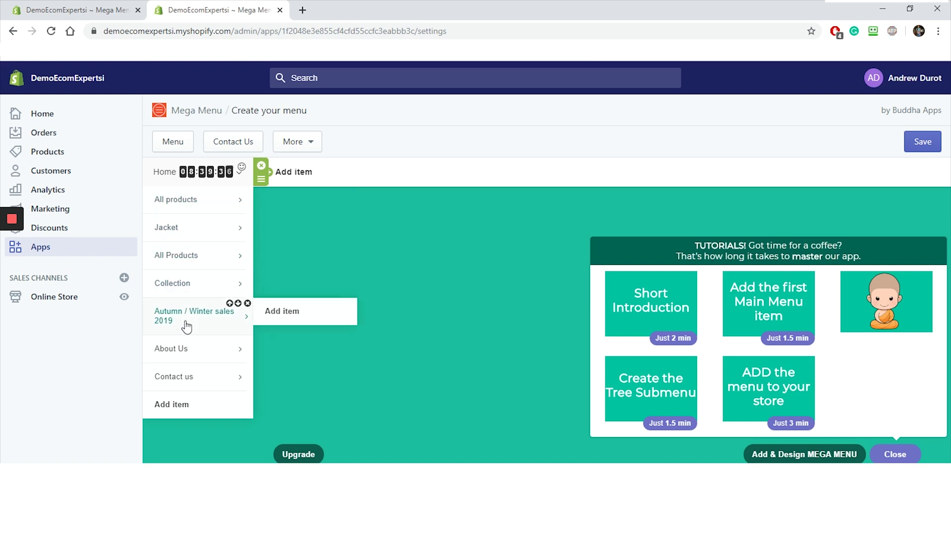
{"action": "left_click", "coordinate": [314, 171]}
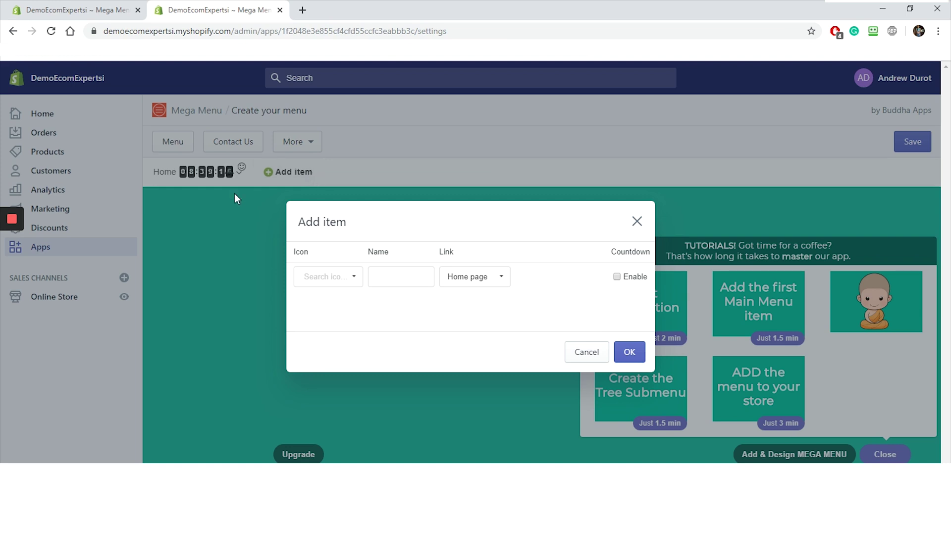
Add a Page menu item linking to the web address ecomexperts.io
{"action": "left_click", "coordinate": [406, 276]}
{"action": "type", "text": "Page"}
{"action": "left_click", "coordinate": [472, 281]}
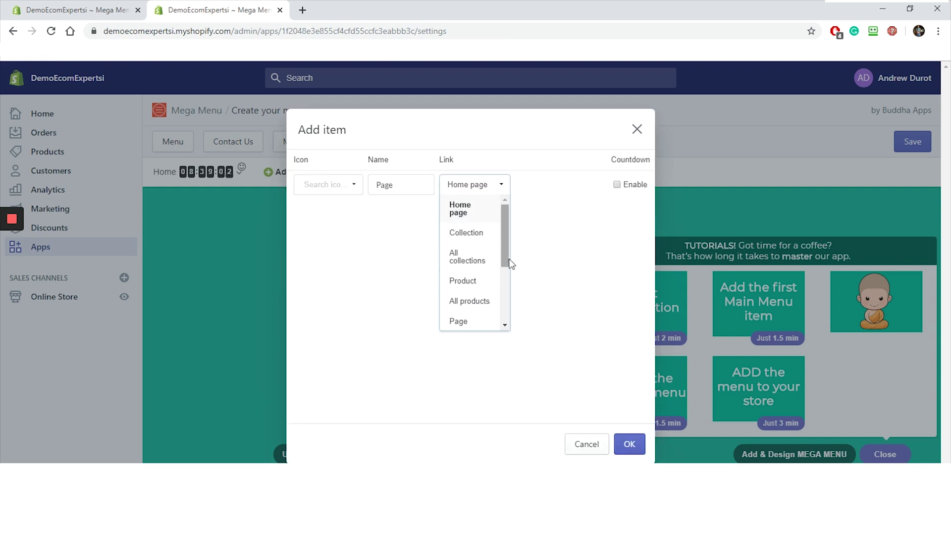
{"action": "left_click_drag", "start_coordinate": [506, 262], "coordinate": [502, 316]}
{"action": "left_click", "coordinate": [463, 301]}
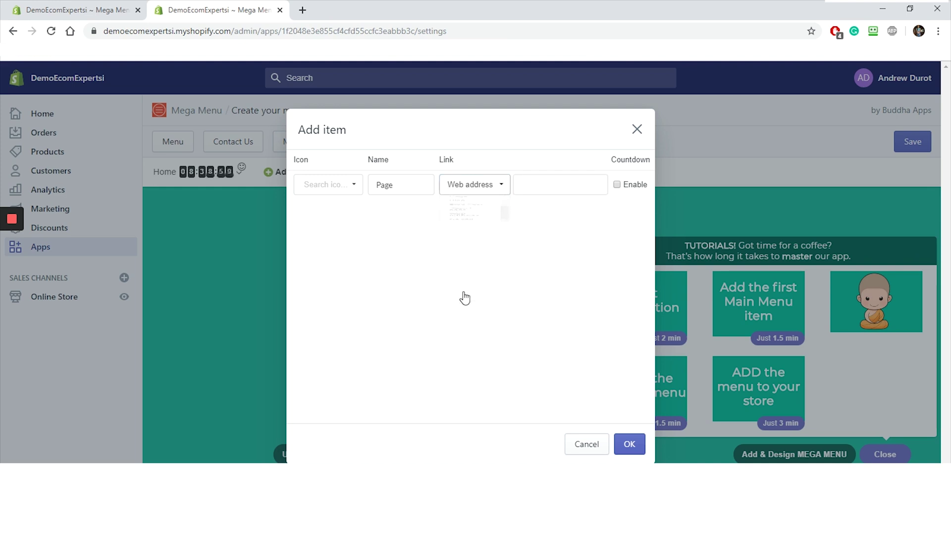
{"action": "left_click", "coordinate": [550, 278]}
{"action": "type", "text": "ecomexp"}
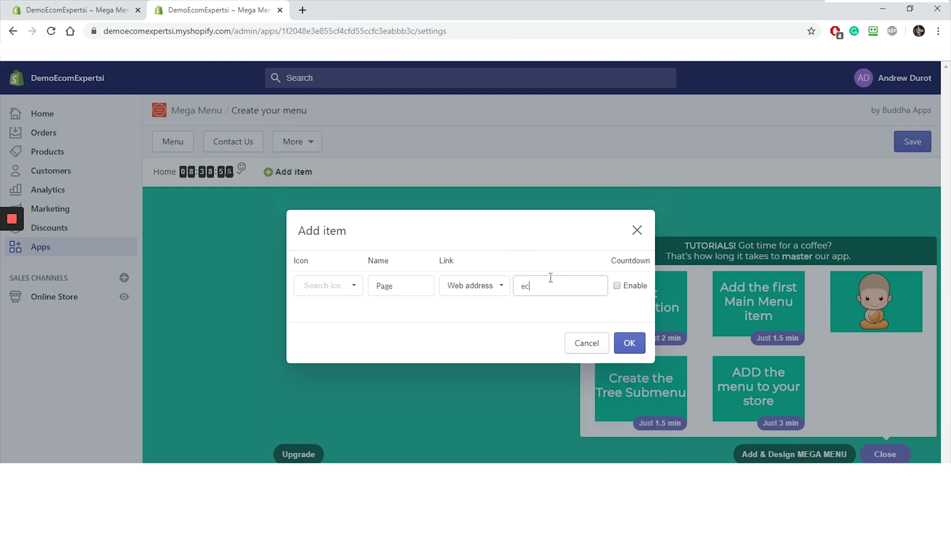
{"action": "type", "text": "erts.io"}
{"action": "left_click", "coordinate": [628, 347]}
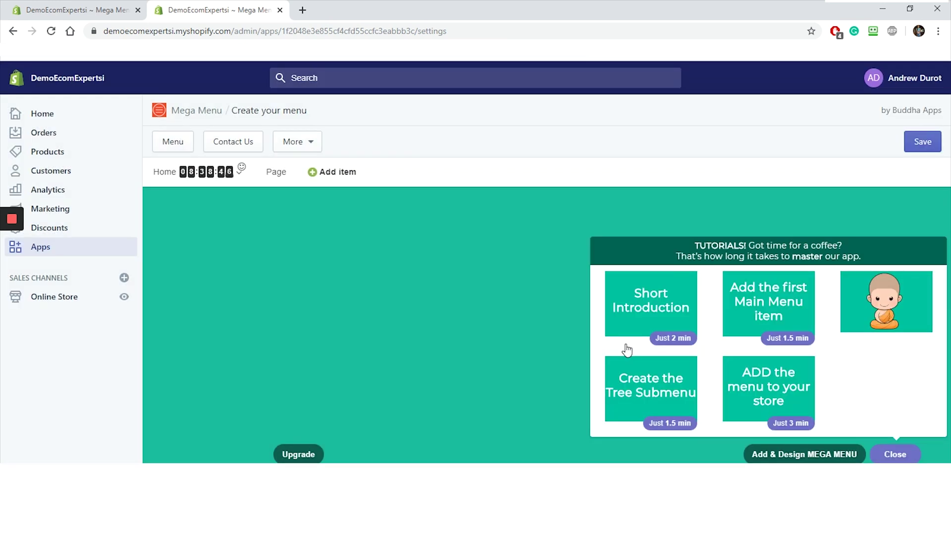
Give the Page item a Simple submenu, dismissing the paid-plan warning
{"action": "mouse_move", "coordinate": [306, 185]}
{"action": "left_click", "coordinate": [305, 242]}
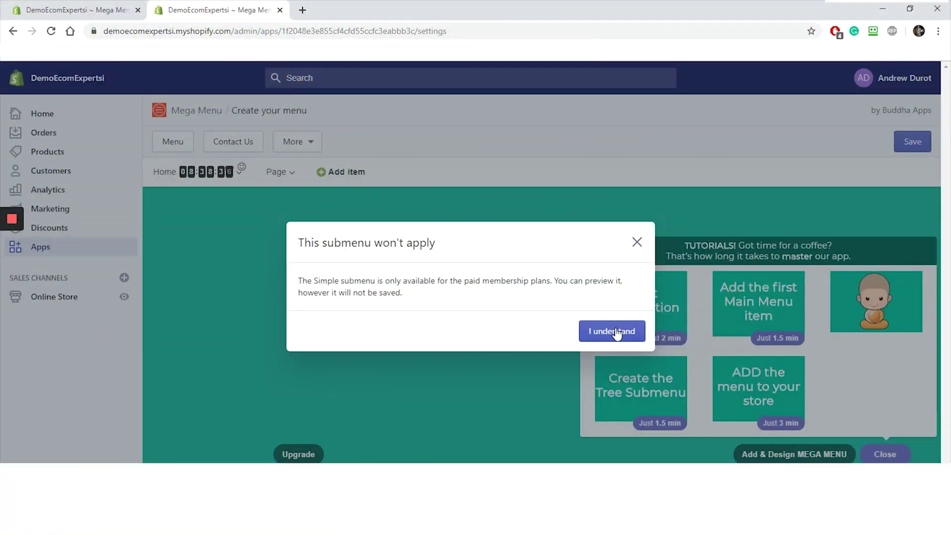
{"action": "left_click", "coordinate": [613, 331]}
Add a widget named Best Seller of type Best Sellers to the Page submenu
{"action": "mouse_move", "coordinate": [276, 174]}
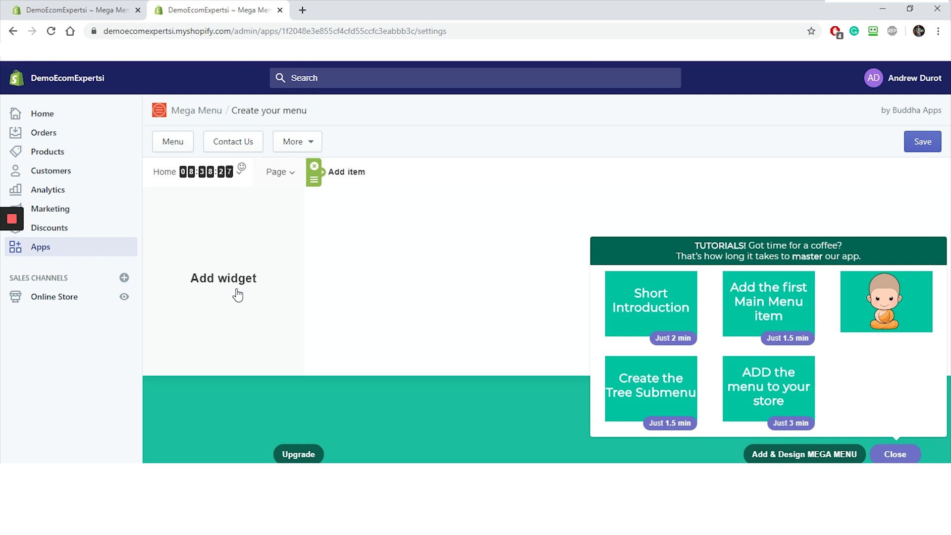
{"action": "left_click", "coordinate": [238, 294]}
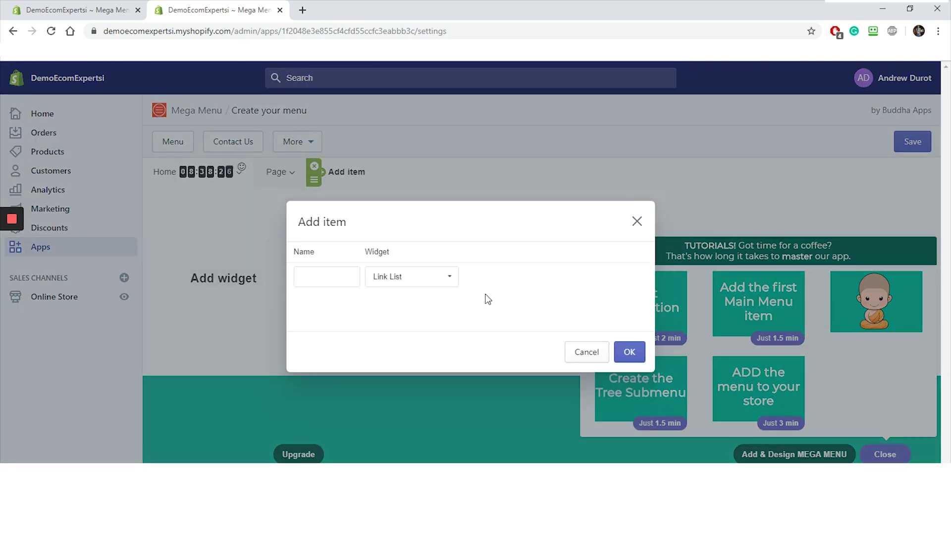
{"action": "left_click", "coordinate": [339, 276]}
{"action": "type", "text": "Best Seller"}
{"action": "left_click", "coordinate": [433, 279]}
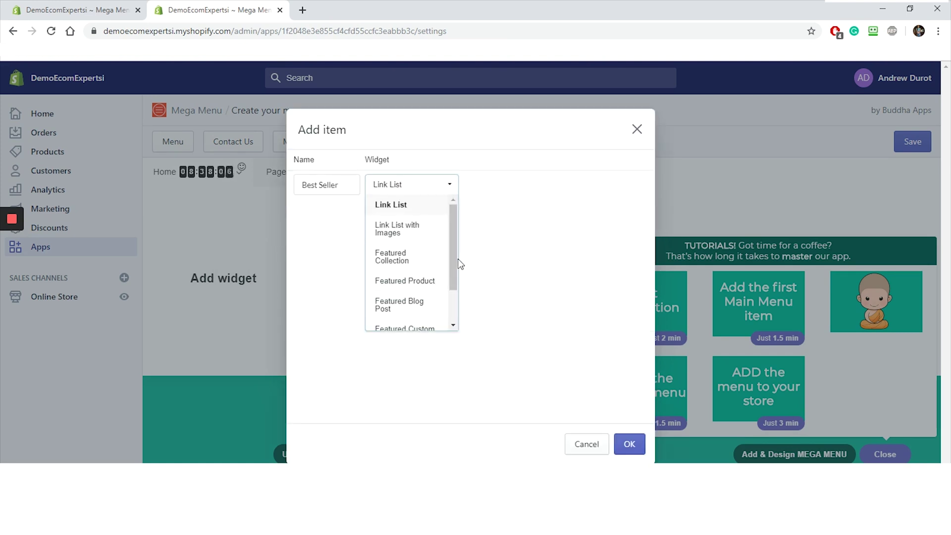
{"action": "left_click_drag", "start_coordinate": [454, 258], "coordinate": [455, 290]}
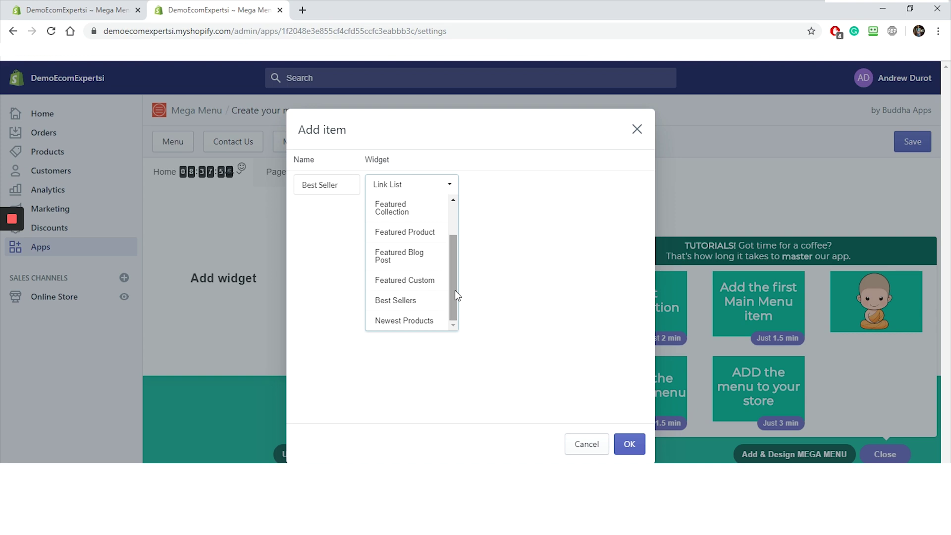
{"action": "left_click", "coordinate": [408, 307]}
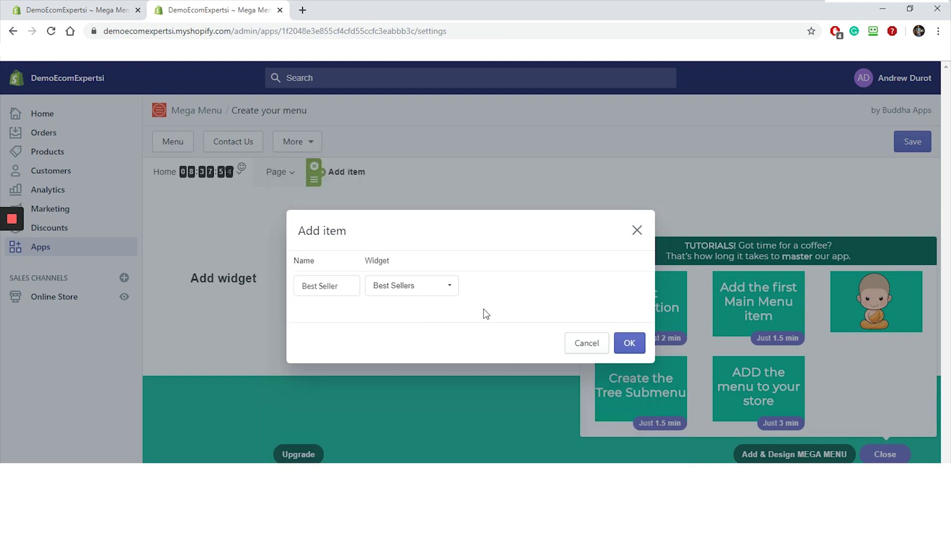
{"action": "left_click", "coordinate": [629, 344]}
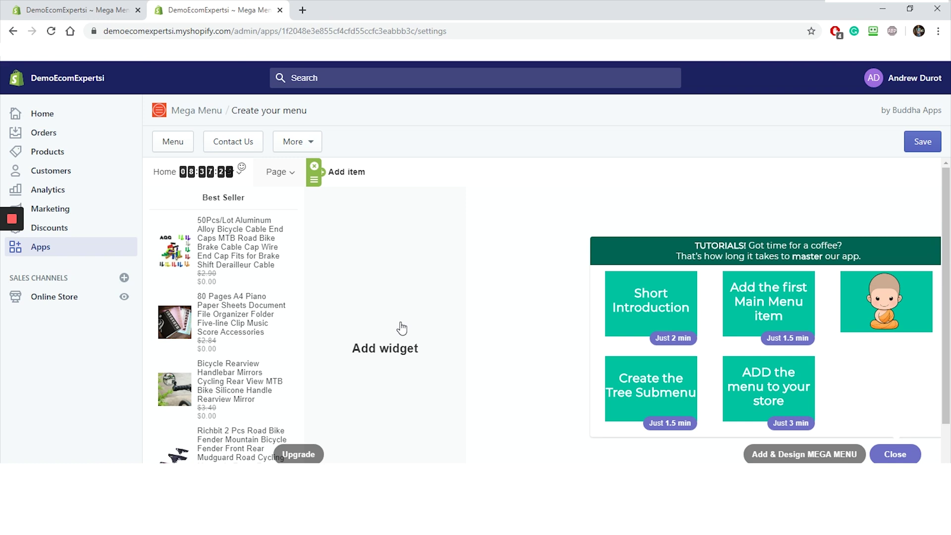
{"action": "mouse_move", "coordinate": [348, 173]}
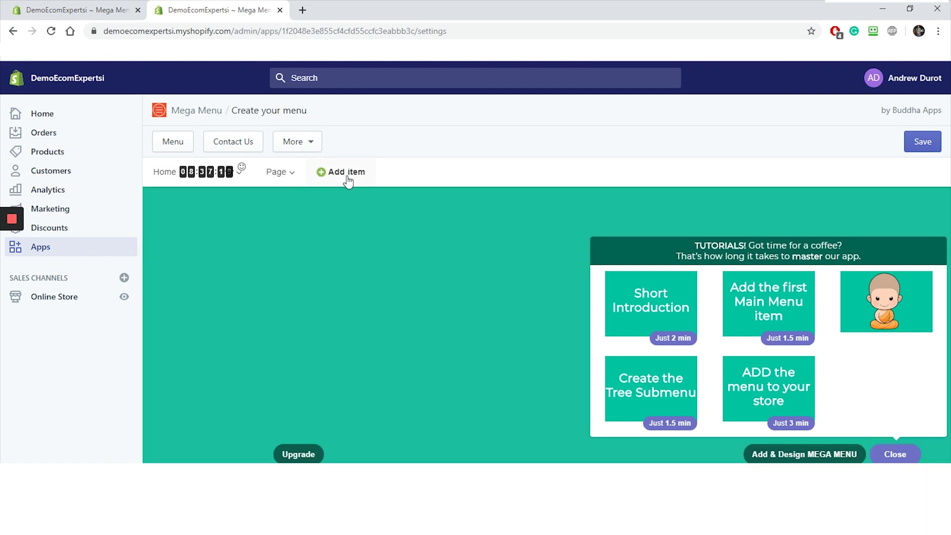
Add an About Us menu item linked to the Home page
{"action": "left_click", "coordinate": [348, 181]}
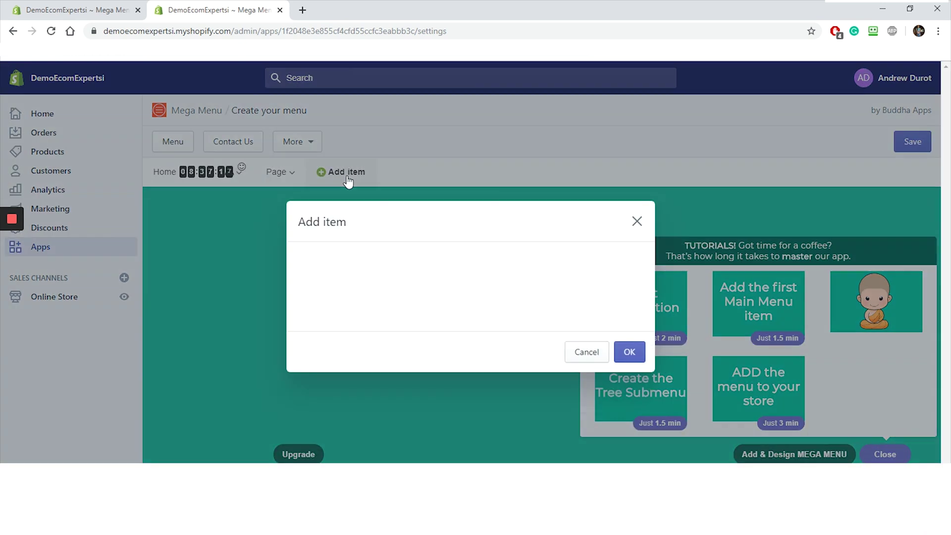
{"action": "type", "text": "About U"}
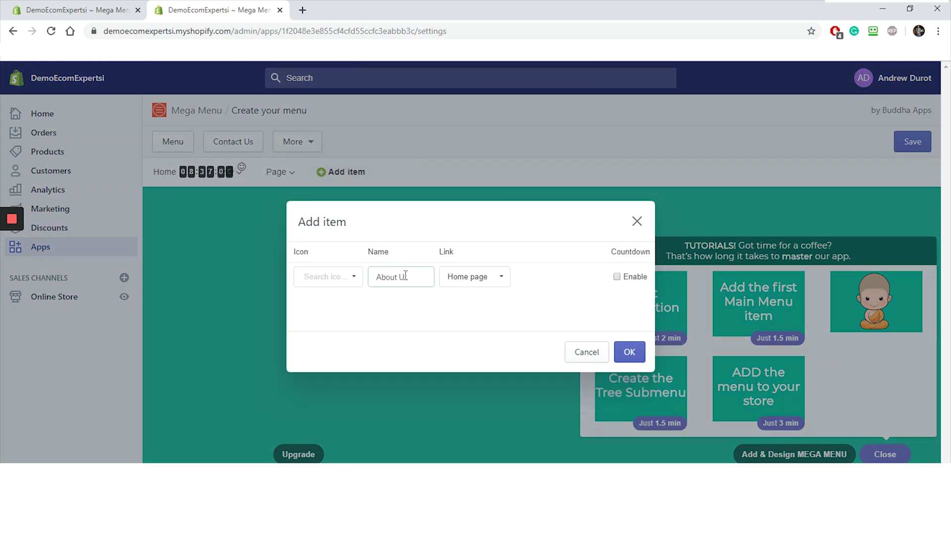
{"action": "type", "text": "s"}
{"action": "left_click", "coordinate": [475, 276]}
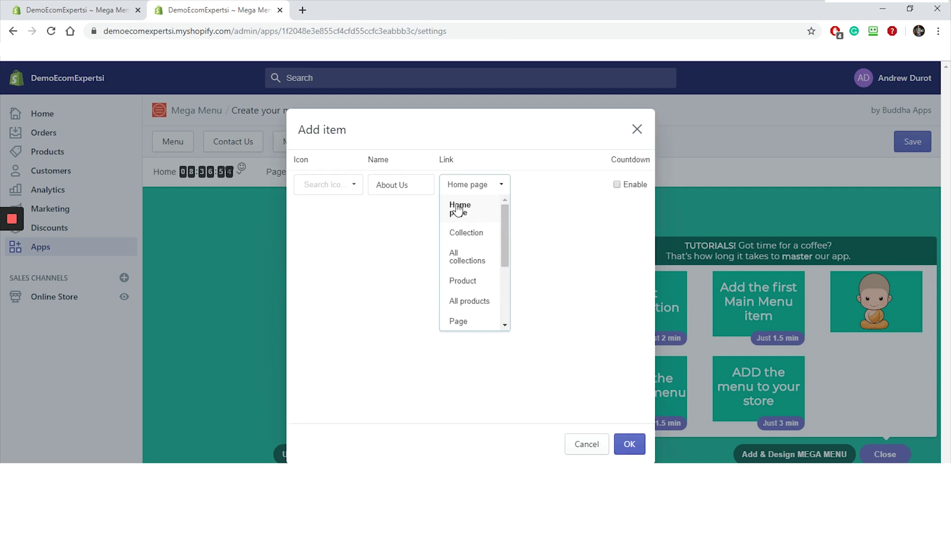
{"action": "left_click", "coordinate": [459, 208]}
{"action": "left_click", "coordinate": [629, 349]}
Give About Us a Tabbed submenu, dismissing the paid-plan warning
{"action": "left_click", "coordinate": [373, 179]}
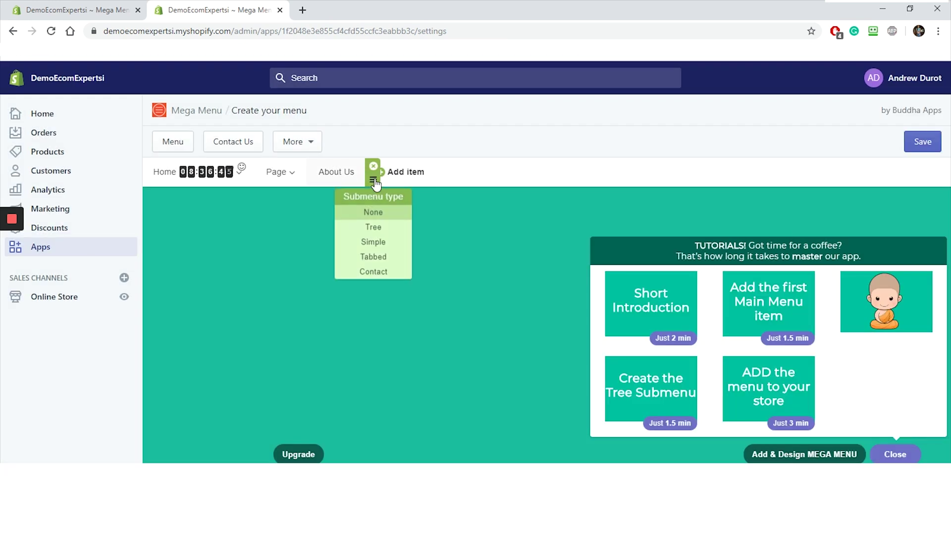
{"action": "left_click", "coordinate": [381, 259]}
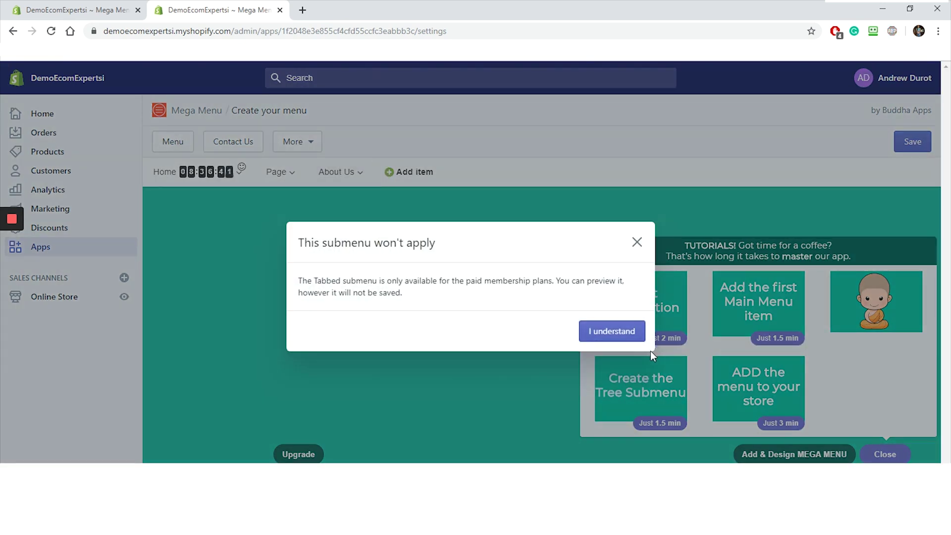
{"action": "left_click", "coordinate": [612, 331]}
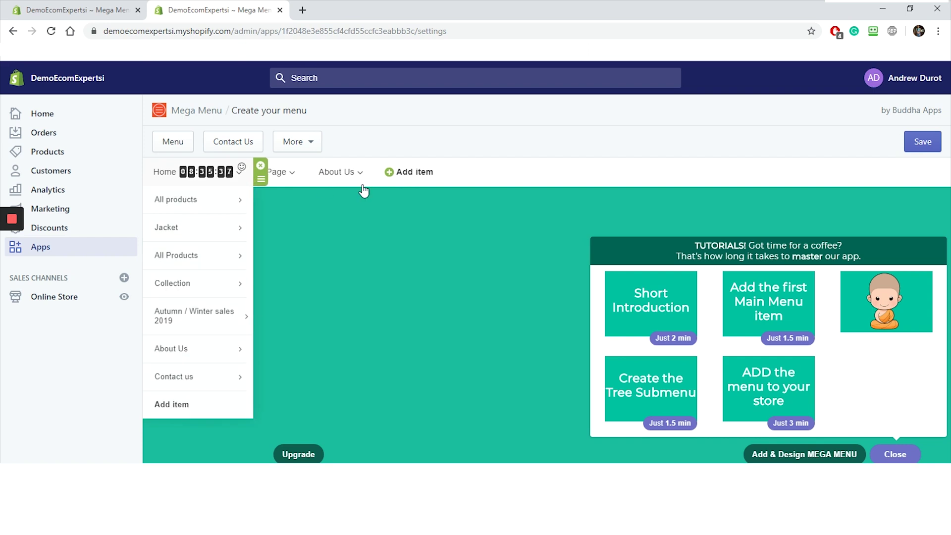
{"action": "mouse_move", "coordinate": [361, 181]}
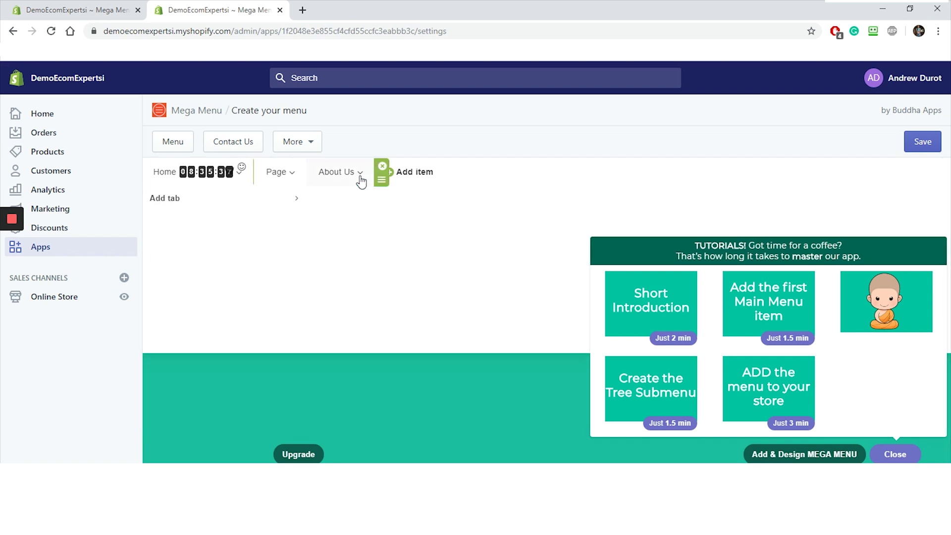
Add a Collection tab linked to the Home page collection
{"action": "left_click", "coordinate": [288, 199]}
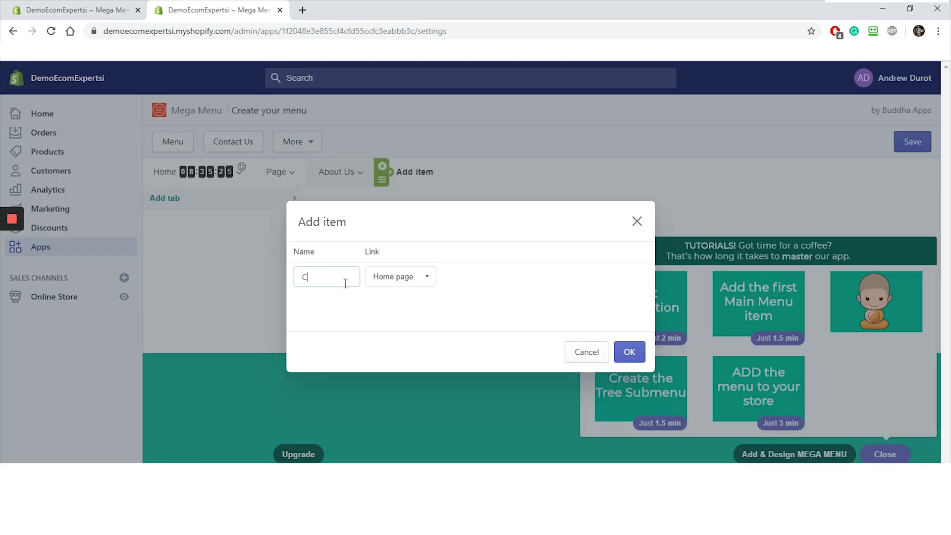
{"action": "type", "text": "Collection"}
{"action": "left_click", "coordinate": [400, 276]}
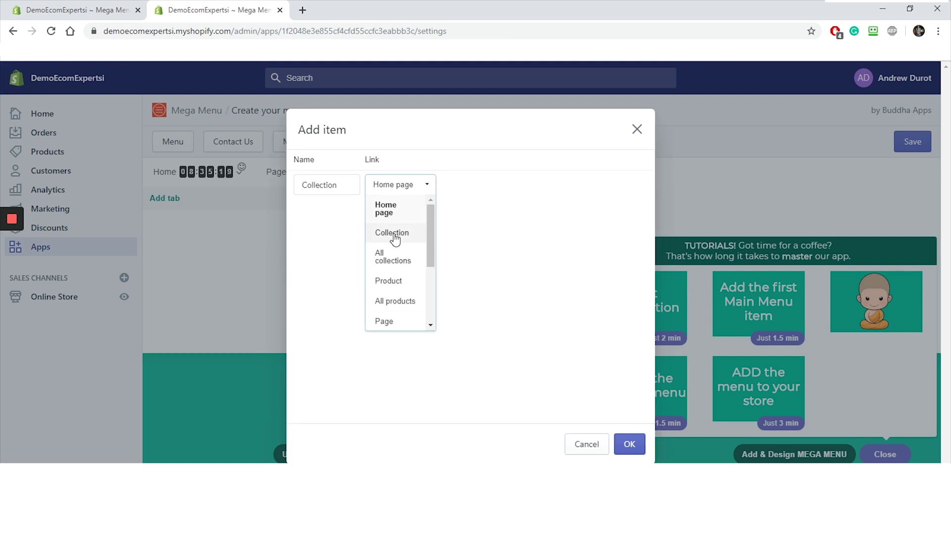
{"action": "left_click", "coordinate": [397, 233]}
{"action": "left_click", "coordinate": [468, 205]}
{"action": "left_click", "coordinate": [628, 341]}
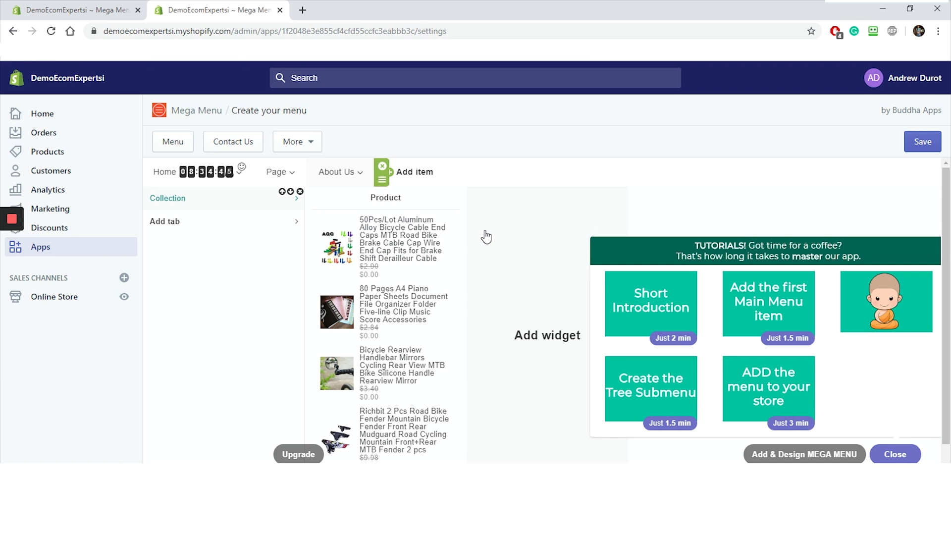
{"action": "left_click", "coordinate": [420, 177]}
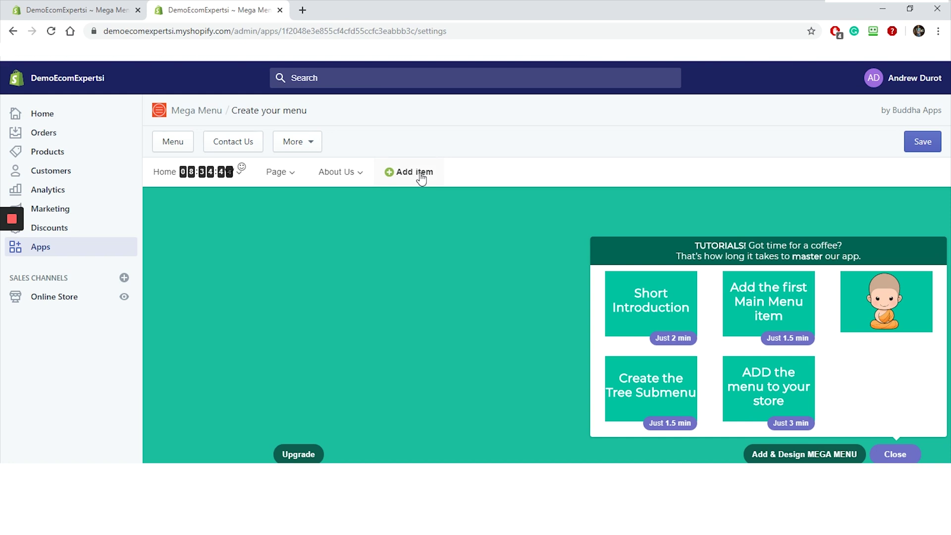
Add a Contact Us menu item with No link
{"action": "left_click", "coordinate": [420, 177]}
{"action": "left_click", "coordinate": [399, 277]}
{"action": "type", "text": "Contact Us"}
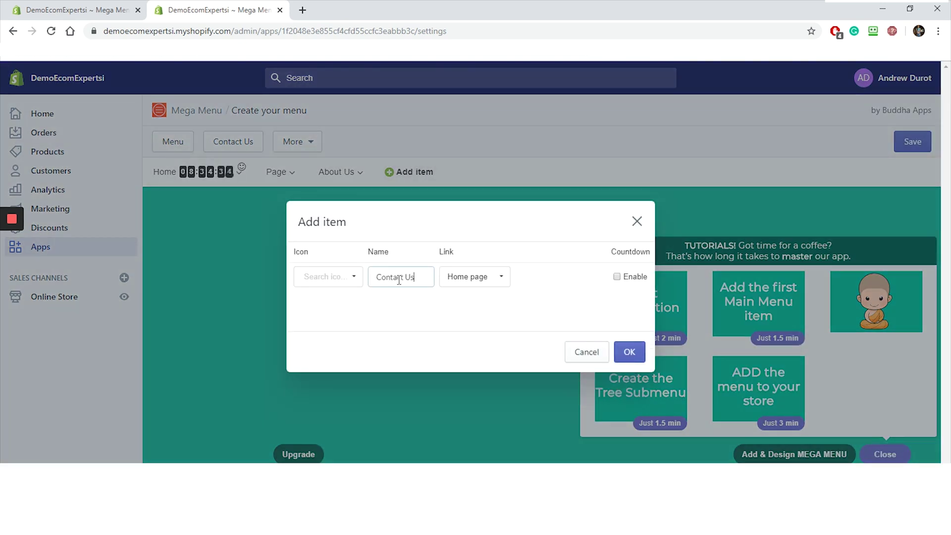
{"action": "left_click", "coordinate": [483, 281]}
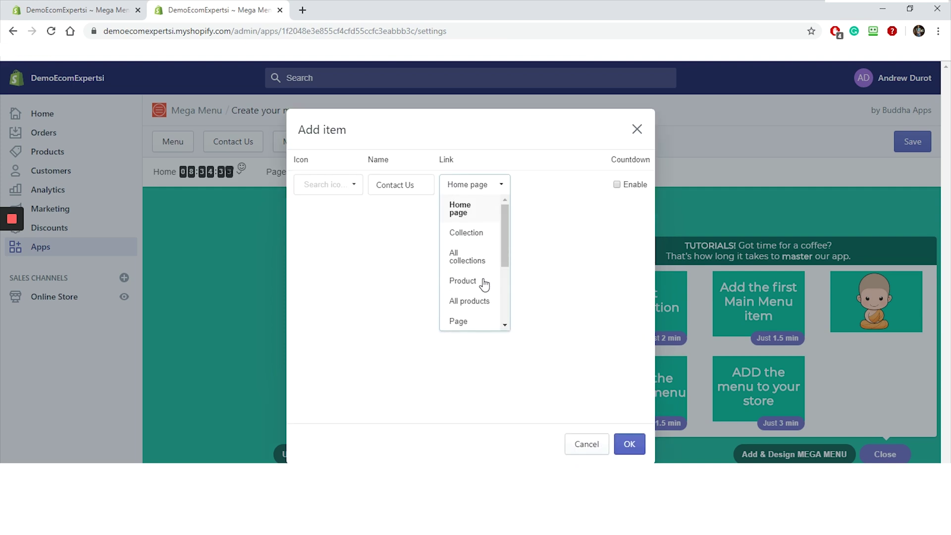
{"action": "scroll", "coordinate": [484, 285], "scroll_direction": "down", "scroll_amount": 3}
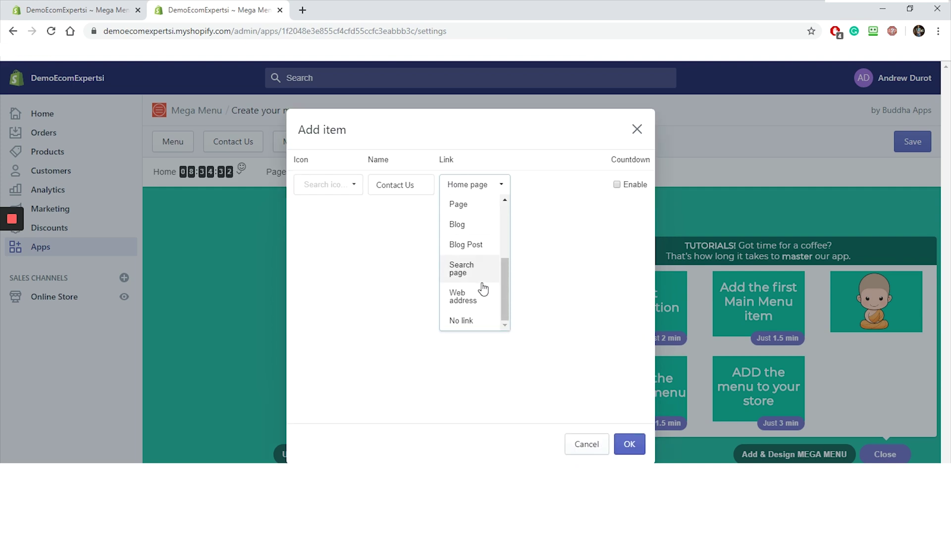
{"action": "left_click", "coordinate": [471, 321]}
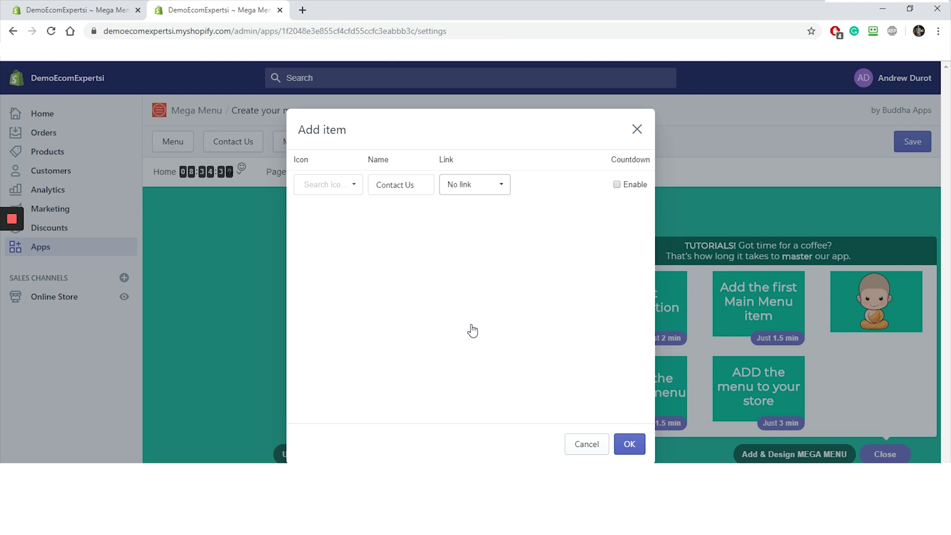
{"action": "left_click", "coordinate": [627, 342]}
Give Contact Us a Contact submenu, dismissing the membership plan warning
{"action": "mouse_move", "coordinate": [449, 181]}
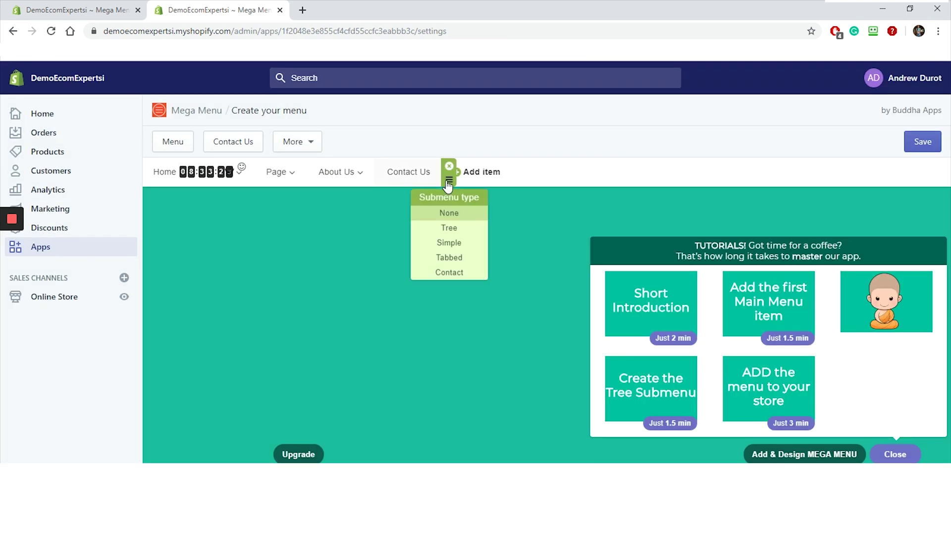
{"action": "left_click", "coordinate": [458, 274]}
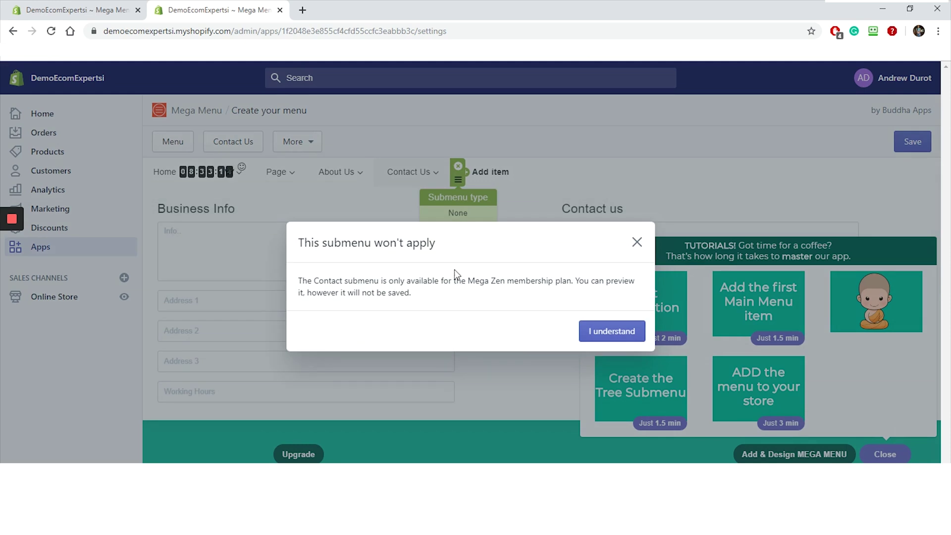
{"action": "left_click", "coordinate": [622, 331]}
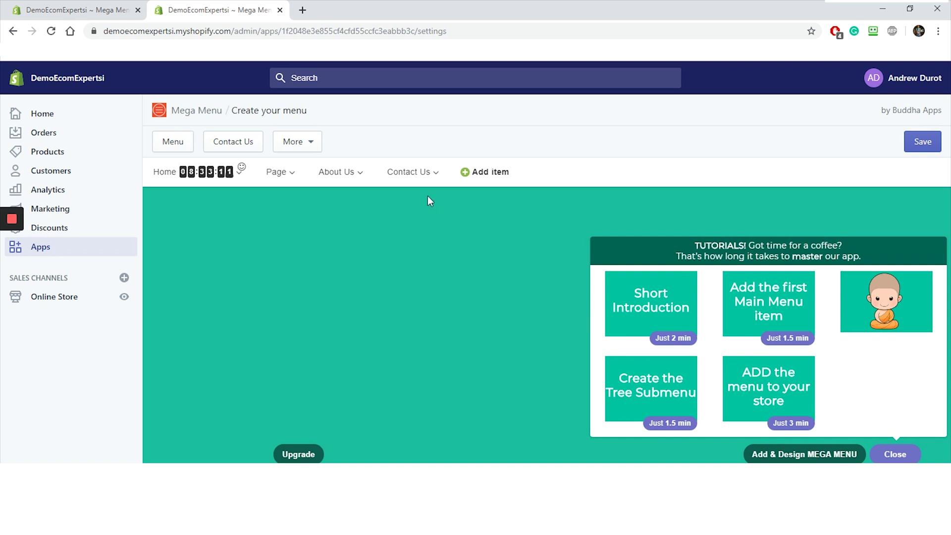
{"action": "mouse_move", "coordinate": [423, 180]}
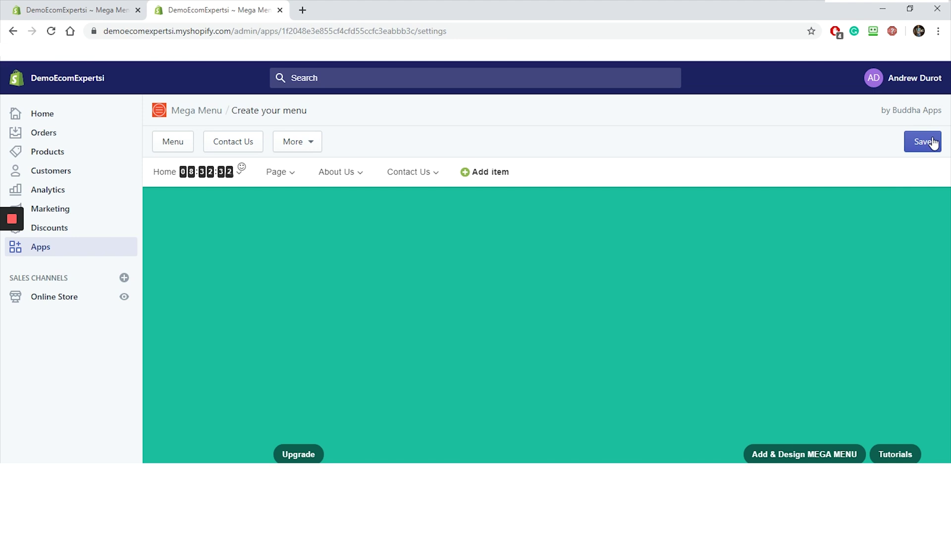
Save the mega menu and open the storefront preview via Add & Design MEGA MENU
{"action": "left_click", "coordinate": [933, 143]}
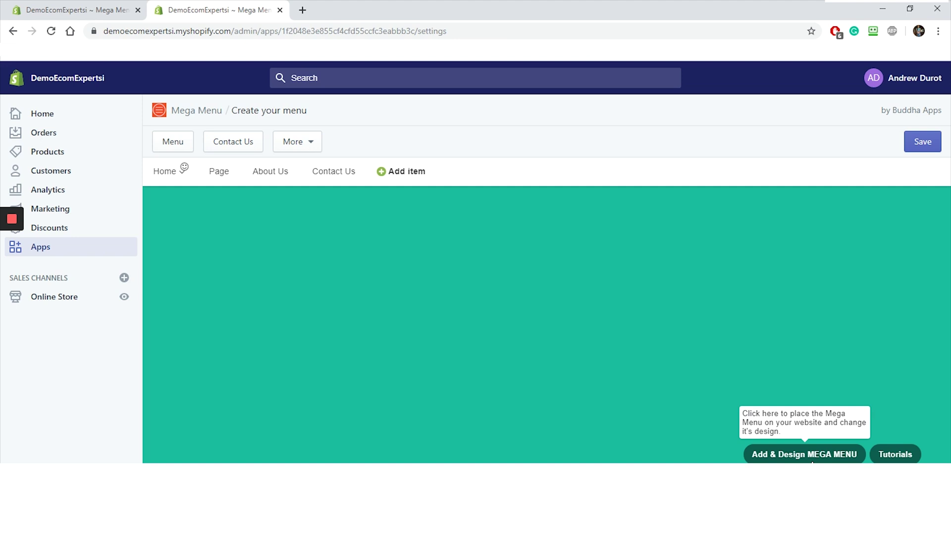
{"action": "left_click", "coordinate": [810, 459]}
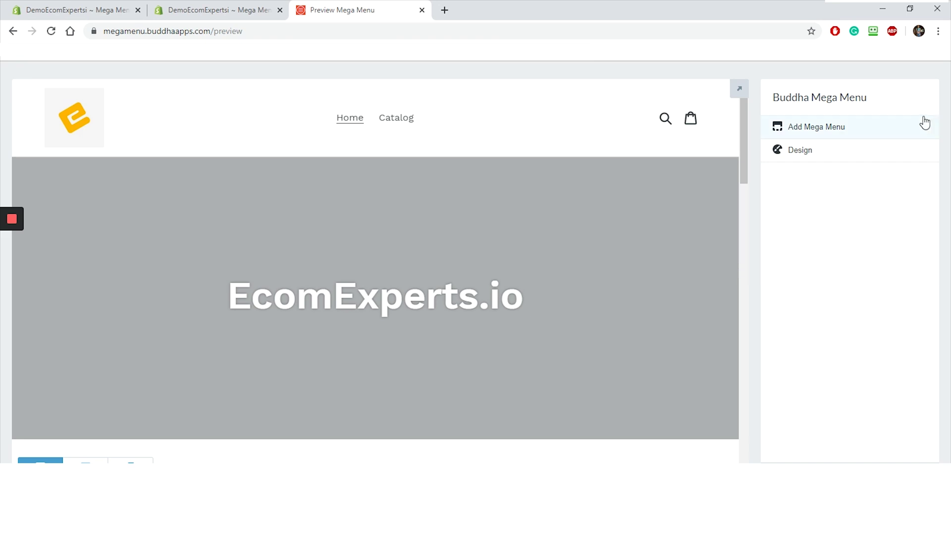
Place the mega menu so it replaces the Debut Theme - Mega Menu main menu
{"action": "left_click", "coordinate": [862, 137]}
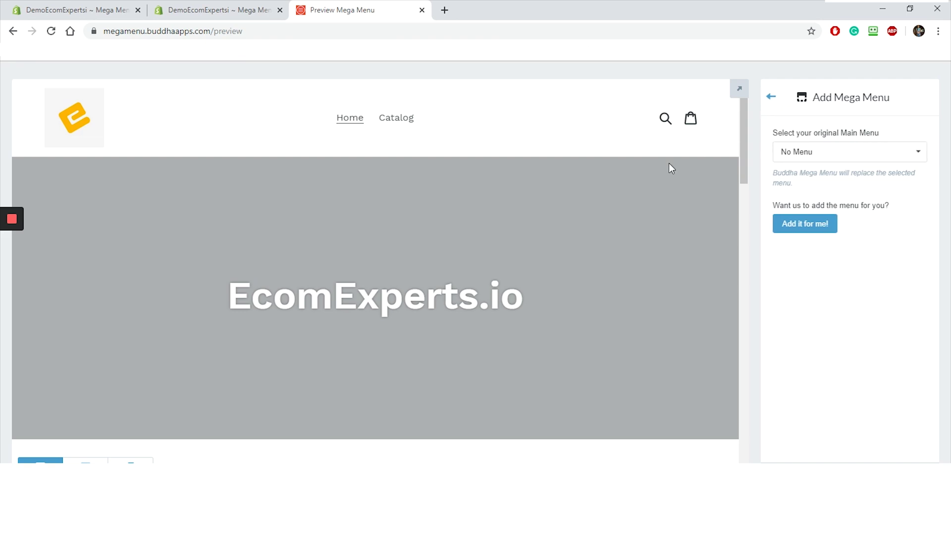
{"action": "left_click", "coordinate": [865, 153]}
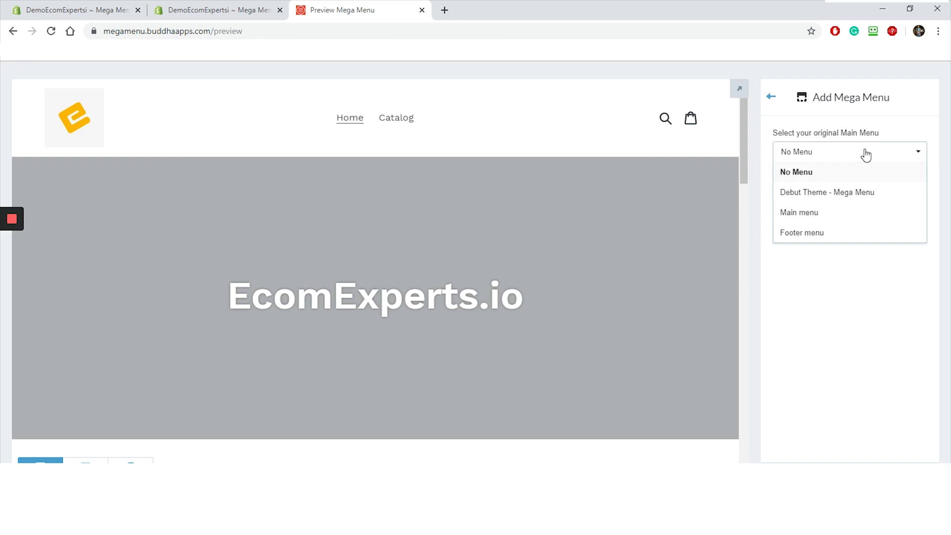
{"action": "left_click", "coordinate": [828, 193]}
Preview the menu at tablet and mobile widths, review the Design settings, then open the live store
{"action": "left_click", "coordinate": [85, 460]}
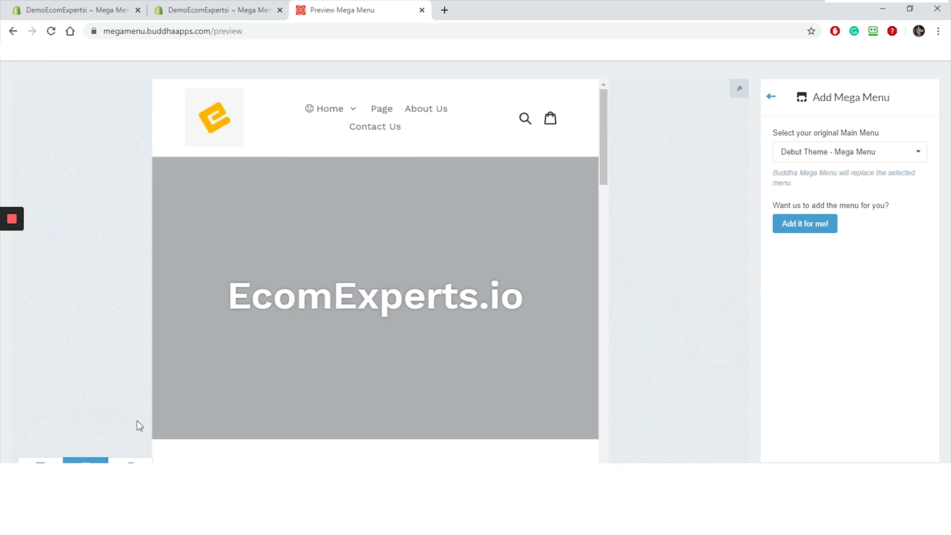
{"action": "left_click", "coordinate": [131, 461]}
{"action": "left_click", "coordinate": [770, 96]}
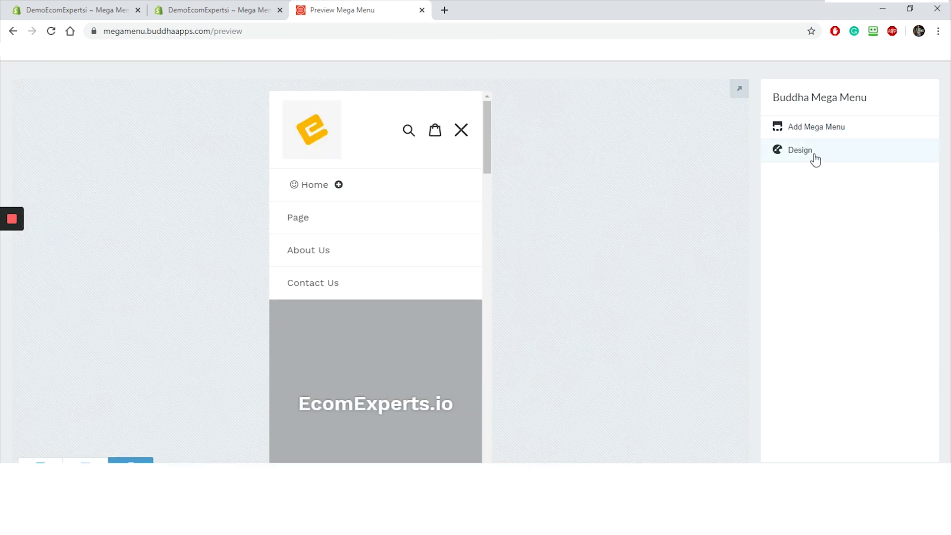
{"action": "left_click", "coordinate": [814, 158]}
{"action": "scroll", "coordinate": [816, 179], "scroll_direction": "down", "scroll_amount": 3}
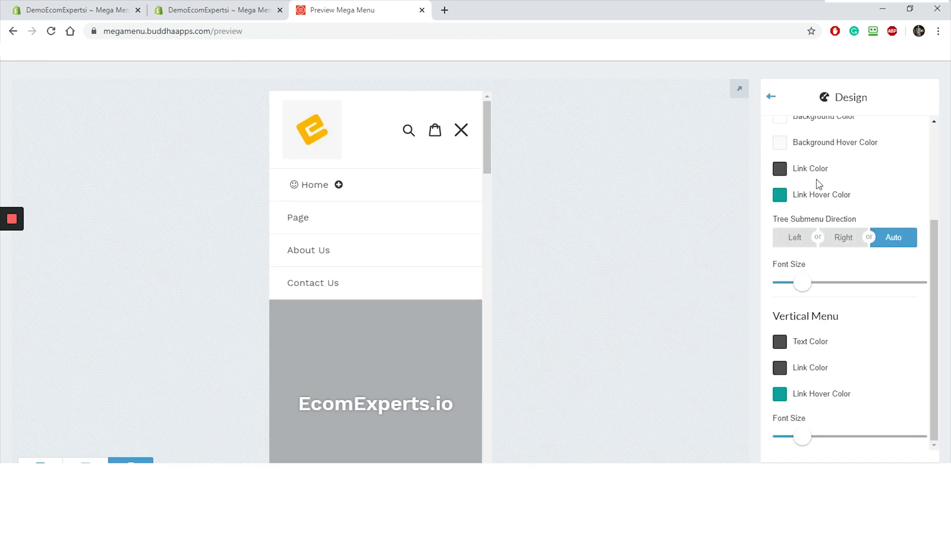
{"action": "scroll", "coordinate": [816, 179], "scroll_direction": "up", "scroll_amount": 3}
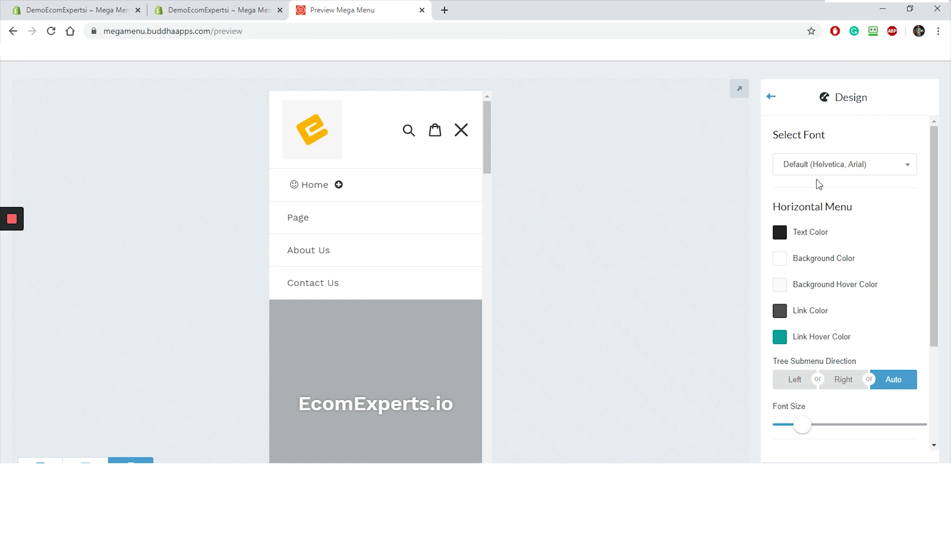
{"action": "left_click", "coordinate": [771, 97]}
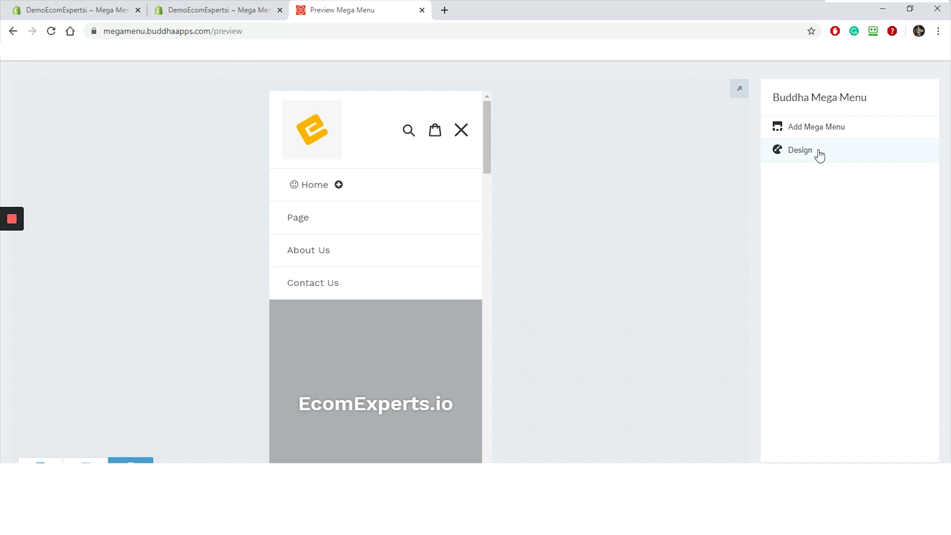
{"action": "left_click", "coordinate": [805, 127]}
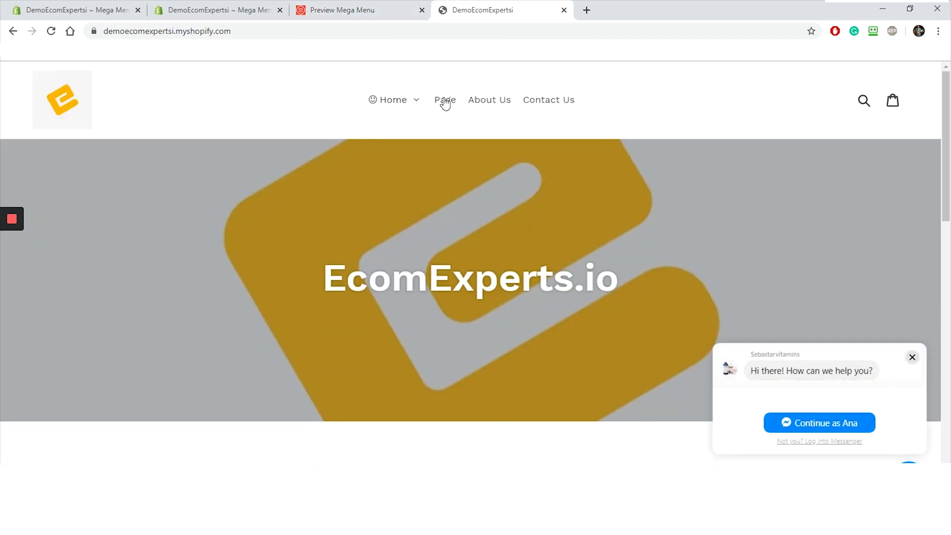
Dismiss the store's chat popup and reveal Home's dropdown with All products, Jacket, Collection and Autumn / Winter sales 2019
{"action": "left_click", "coordinate": [912, 357]}
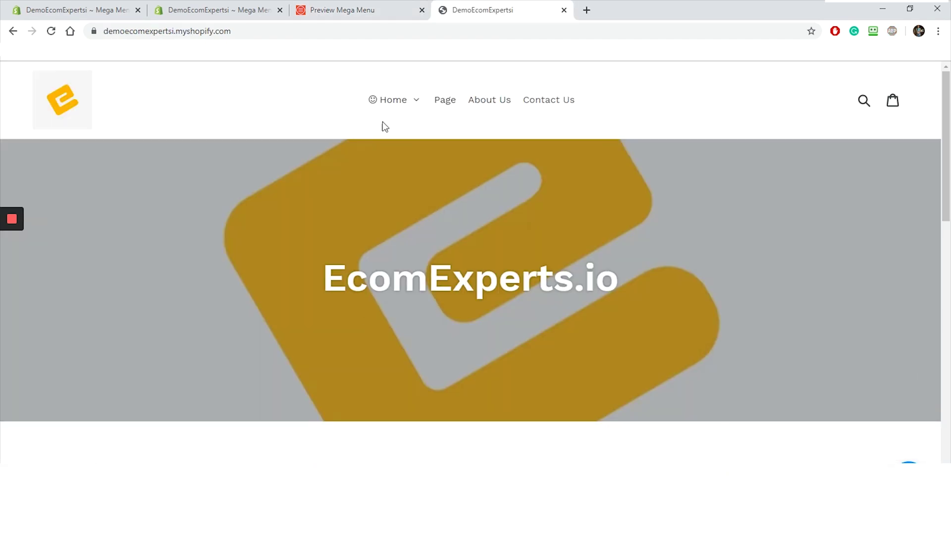
{"action": "mouse_move", "coordinate": [380, 104]}
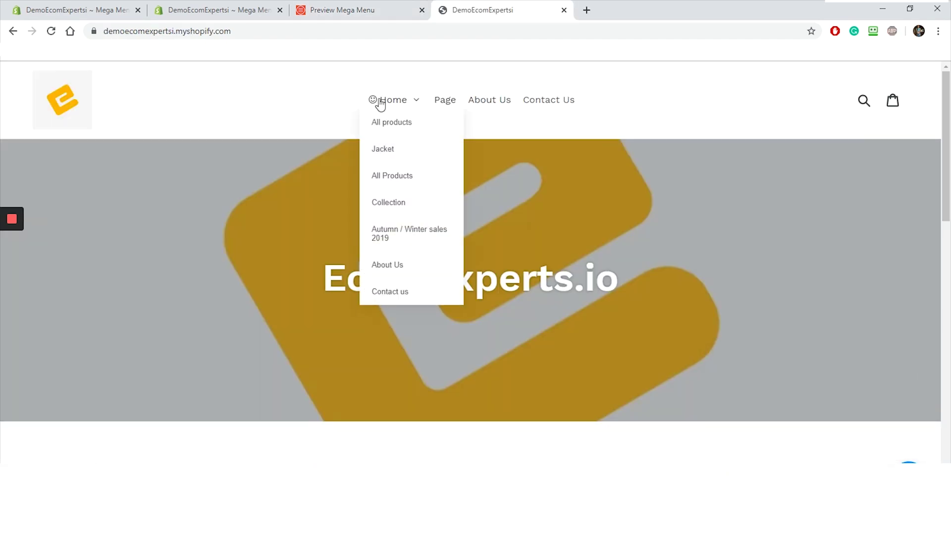